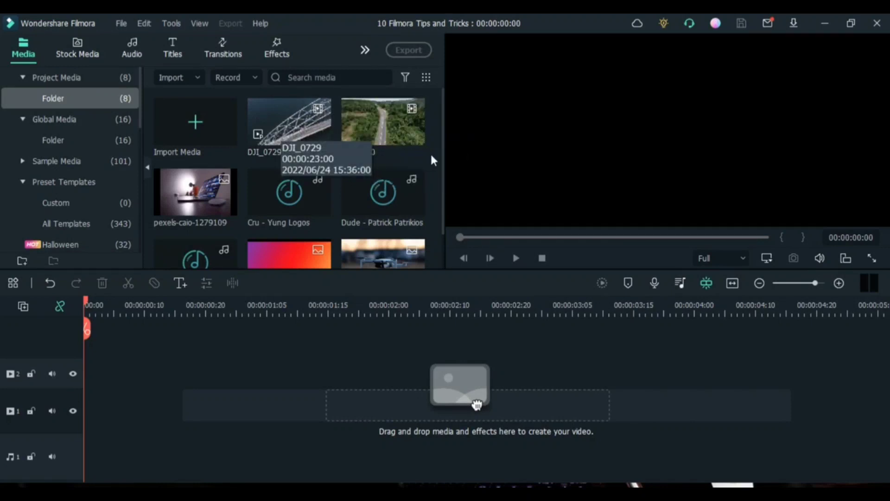
Create a proxy file for the DJI_0810 clip in the project media
right_click(369, 123)
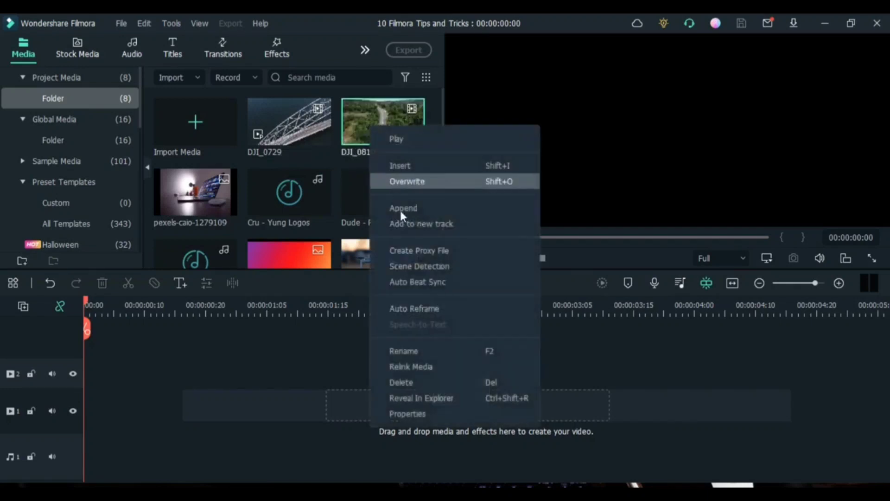
click(419, 252)
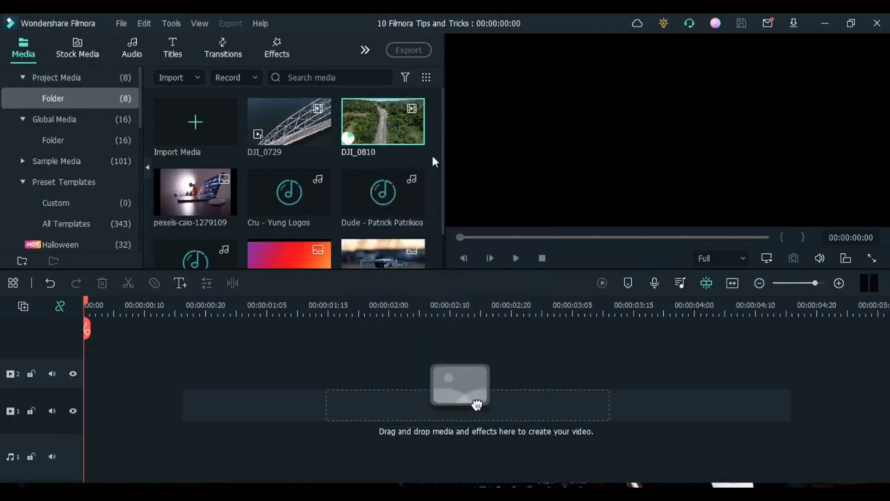
drag(433, 157, 267, 108)
right_click(268, 110)
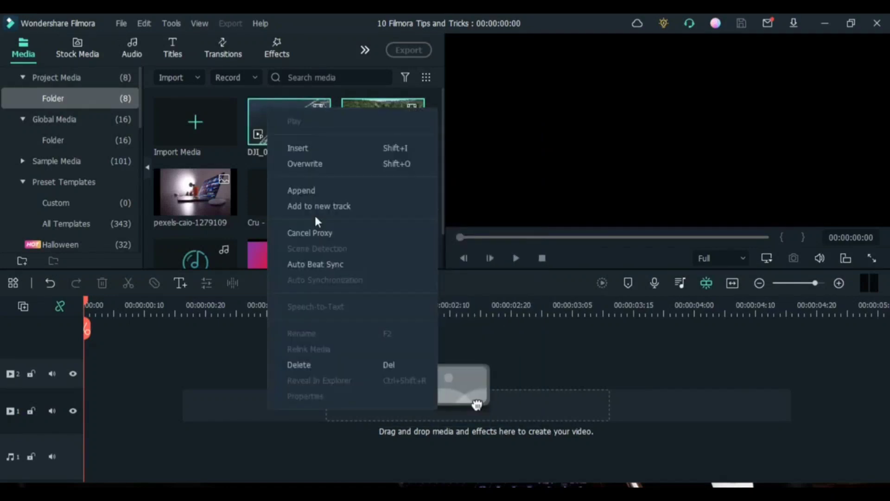
click(435, 101)
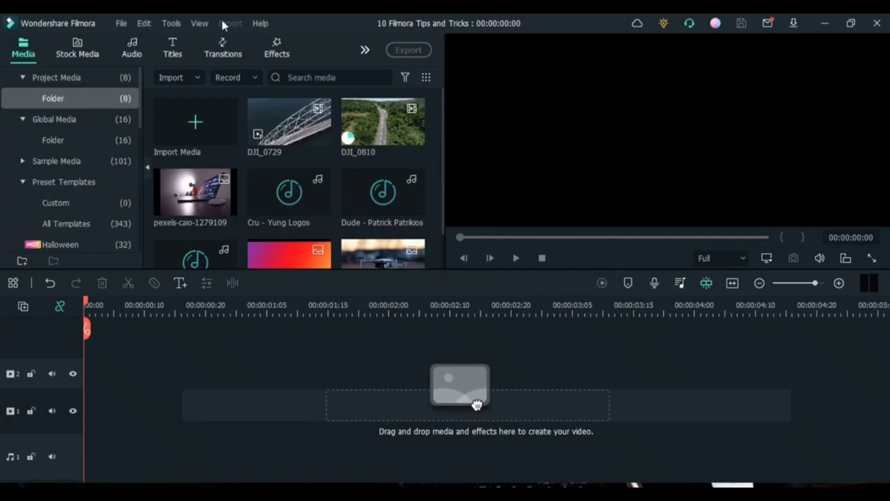
In the performance preferences, enable automatic proxy creation for media with a resolution higher than 1280 x 720
click(121, 24)
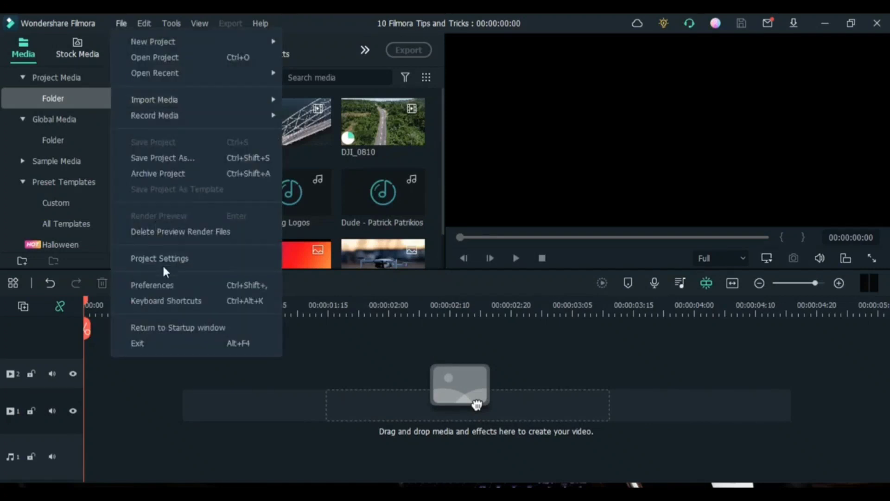
click(167, 286)
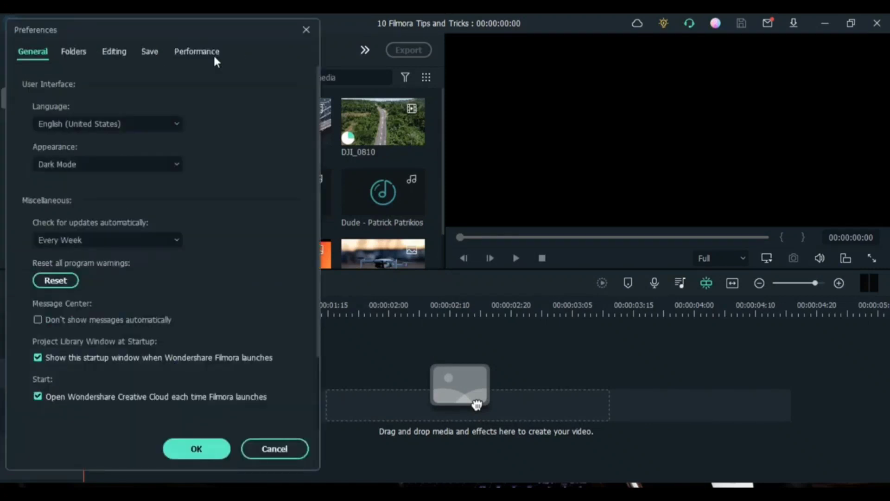
click(204, 53)
scroll(147, 297, down, 2)
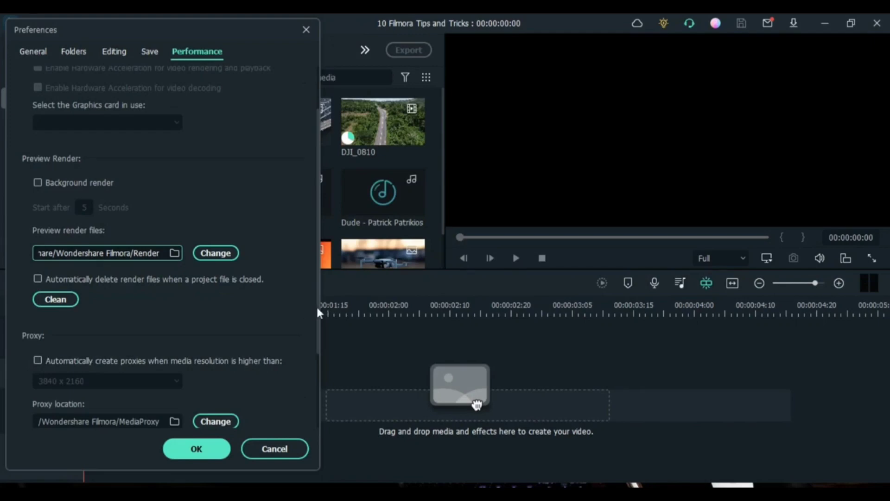
drag(316, 306, 313, 358)
click(49, 282)
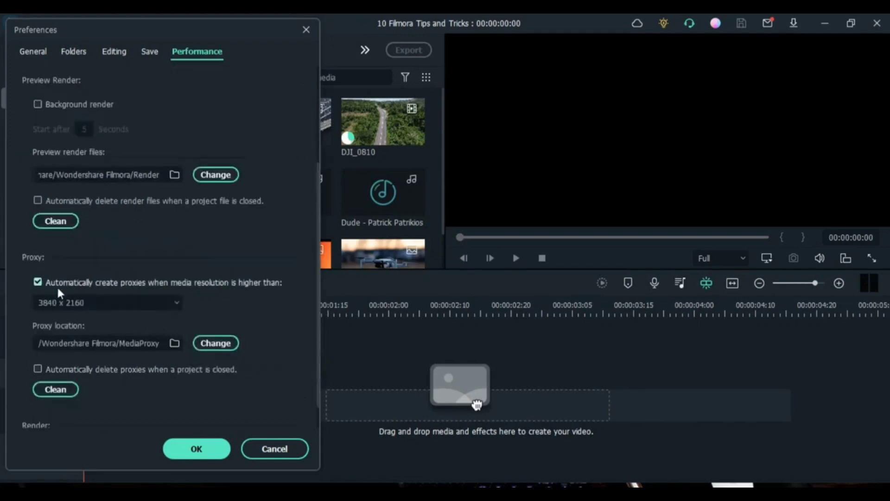
click(115, 303)
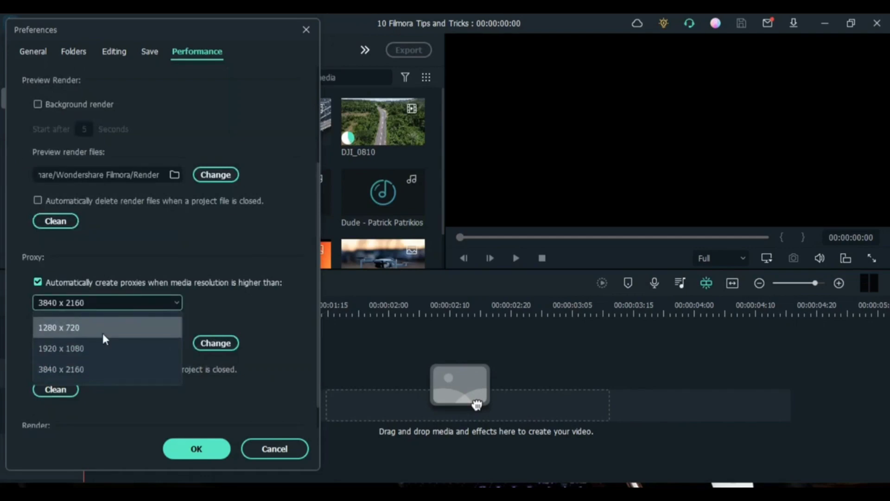
click(103, 334)
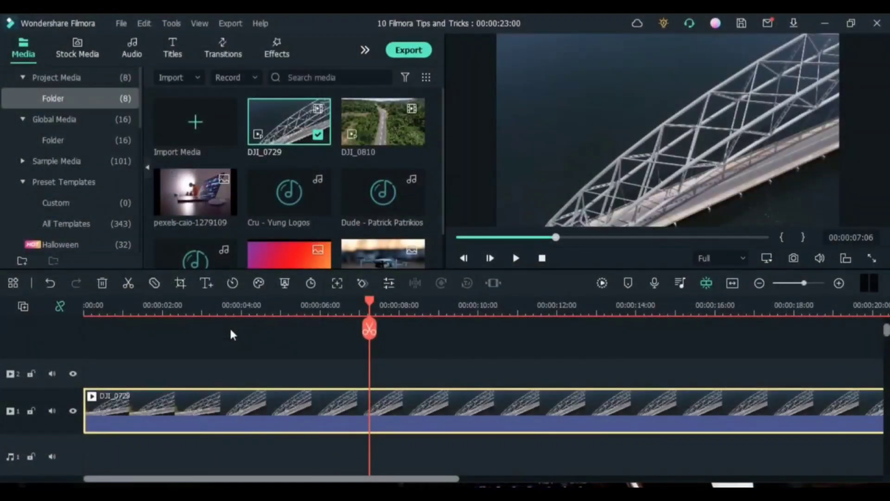
Play DJI_0729 from the timeline, reduce the preview playback quality to 1/4 and play the clip again
key(space)
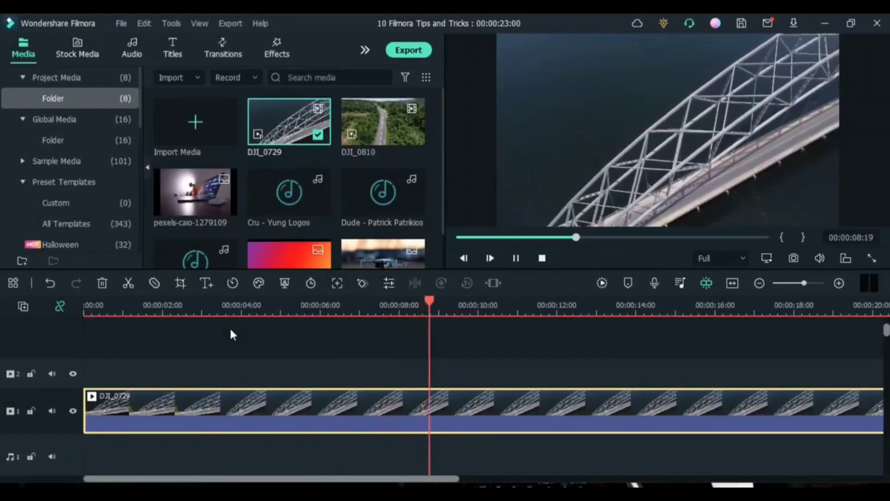
key(space)
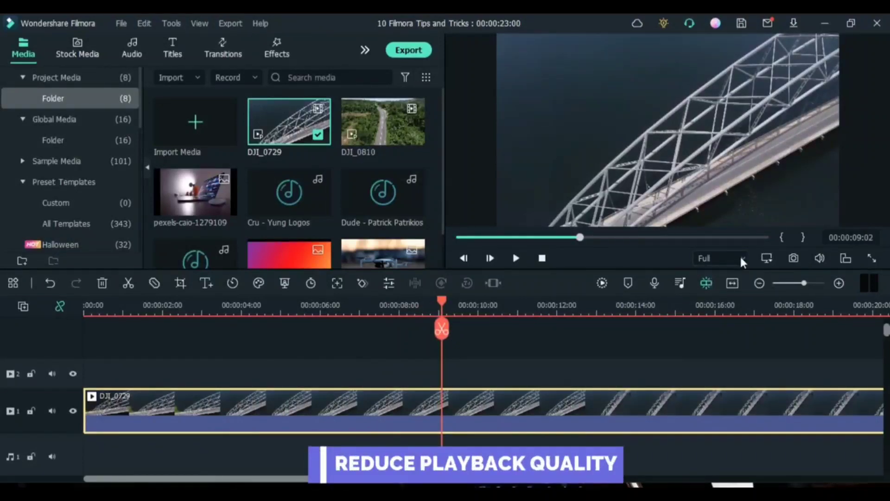
key(space)
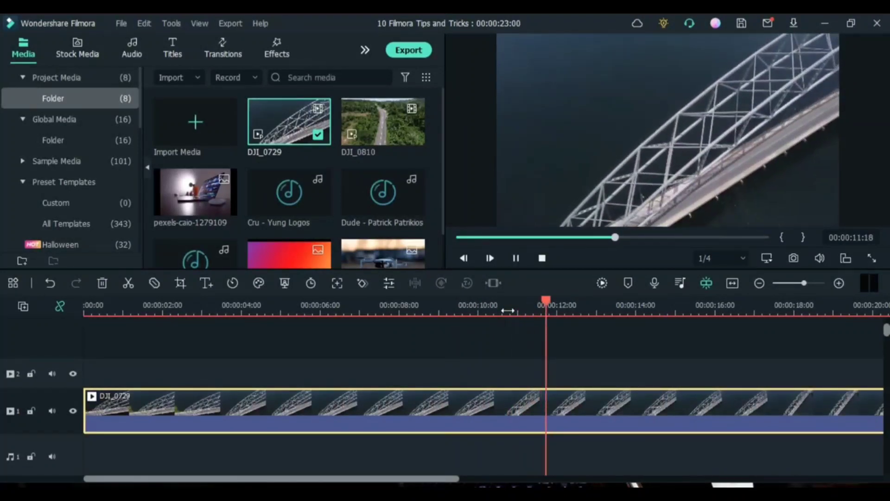
key(space)
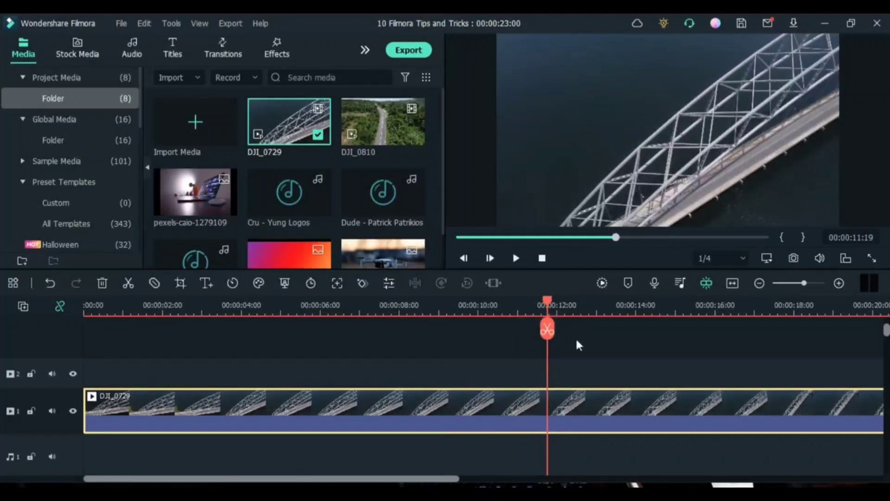
key(space)
key(space)
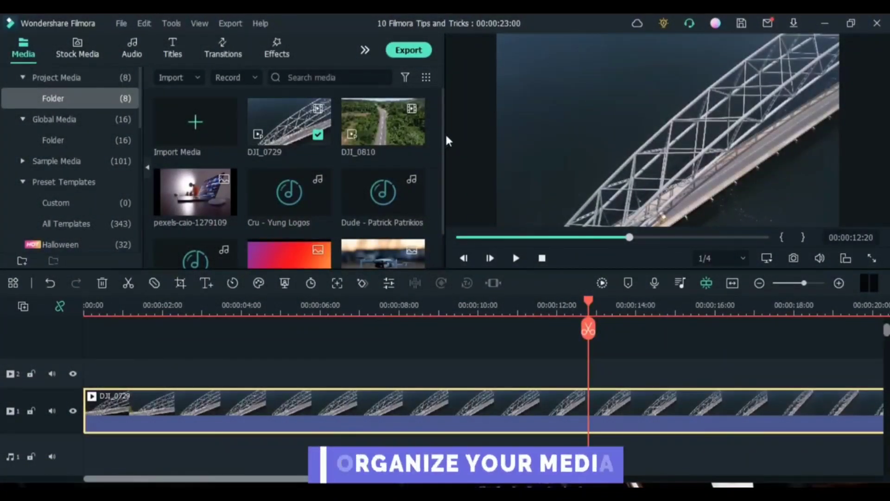
Filter the project media to show only audio, only video, and all file types again
mouse_move(446, 153)
mouse_down()
mouse_move(441, 205)
mouse_move(439, 147)
mouse_up()
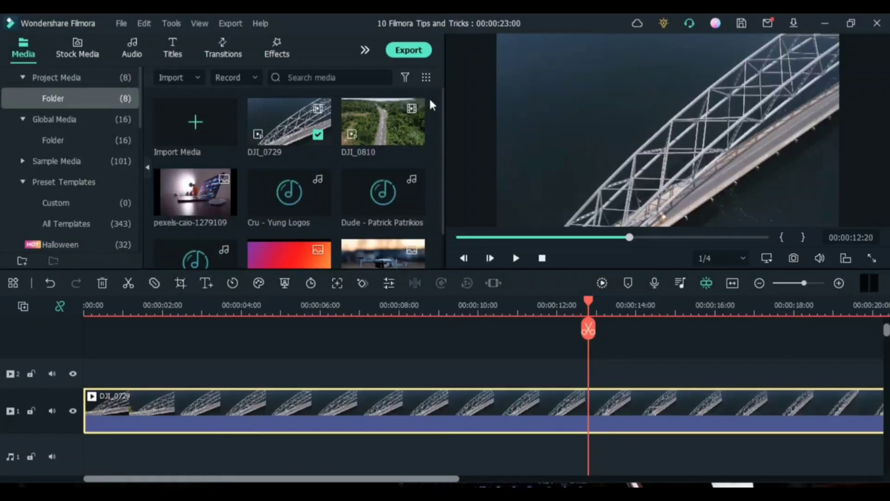
click(407, 78)
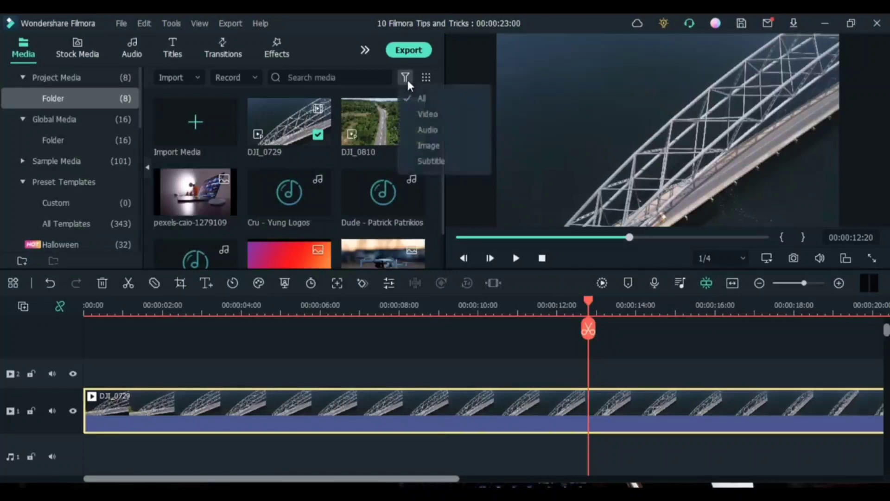
click(427, 132)
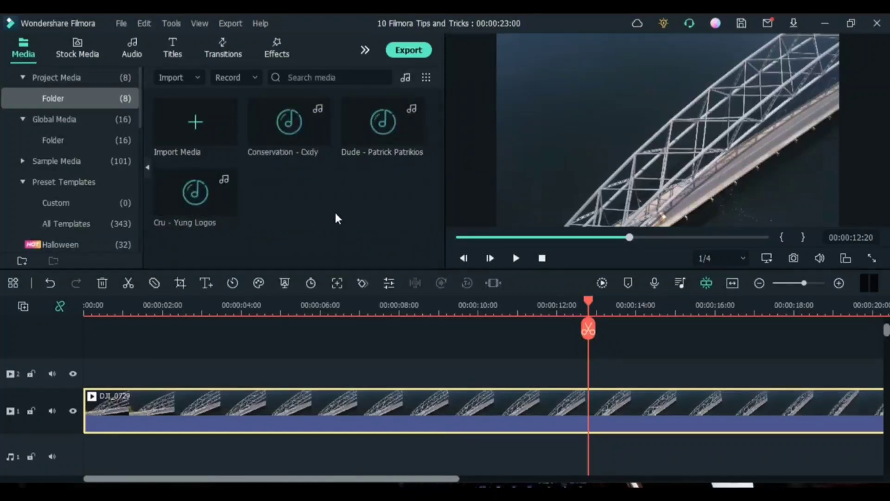
click(405, 77)
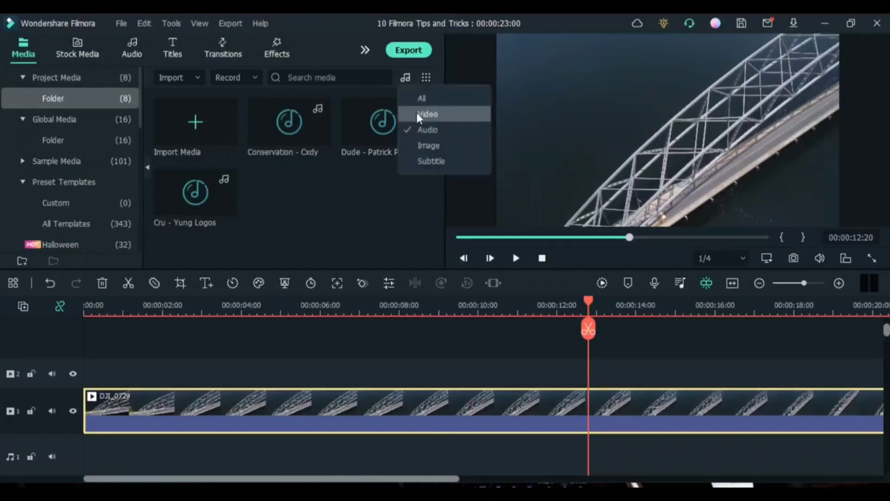
click(417, 113)
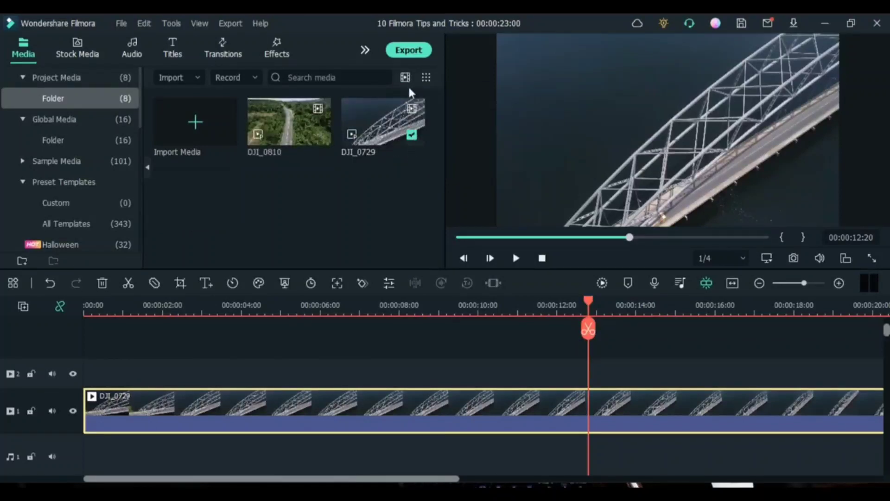
click(406, 78)
click(413, 100)
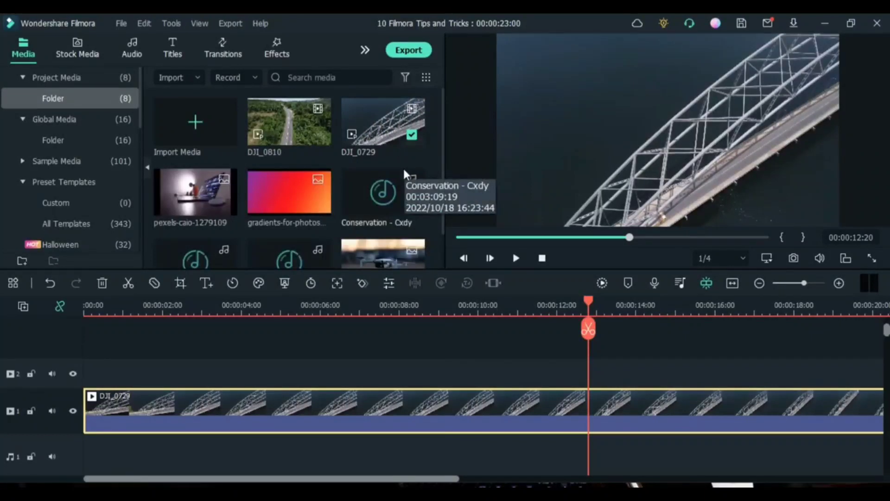
Group the project media by type and look through the groups down to the audio files
click(425, 77)
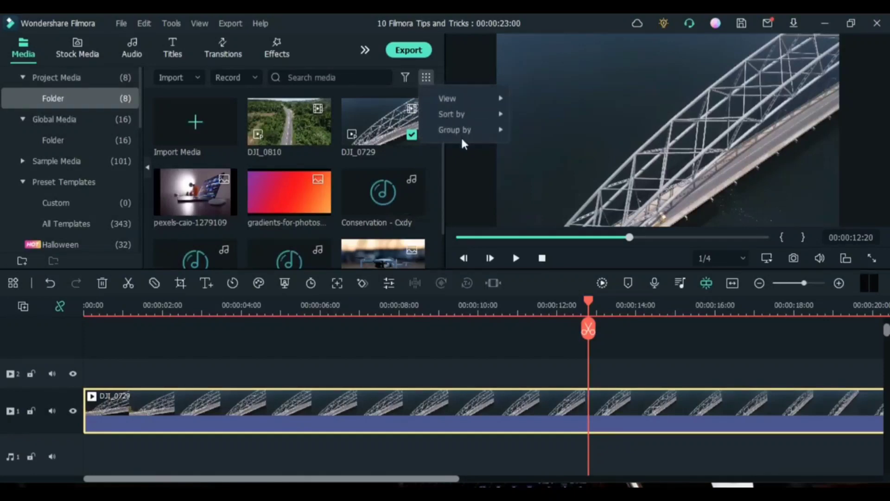
mouse_move(463, 127)
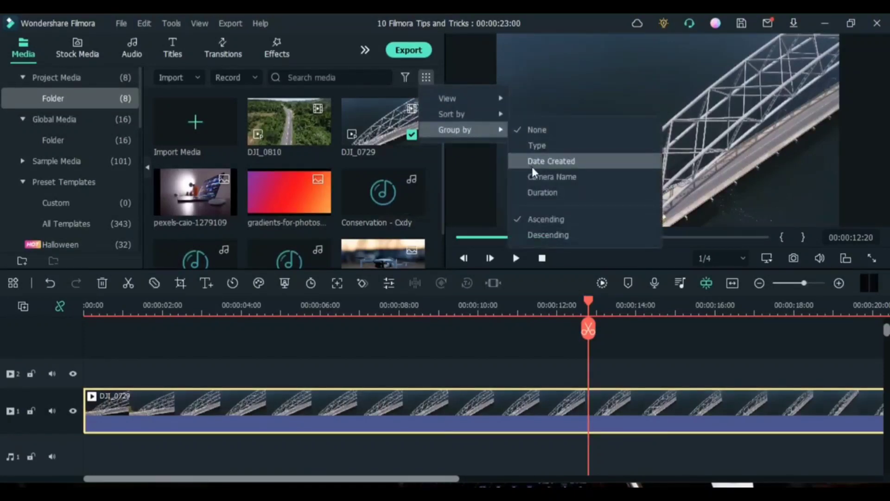
click(534, 147)
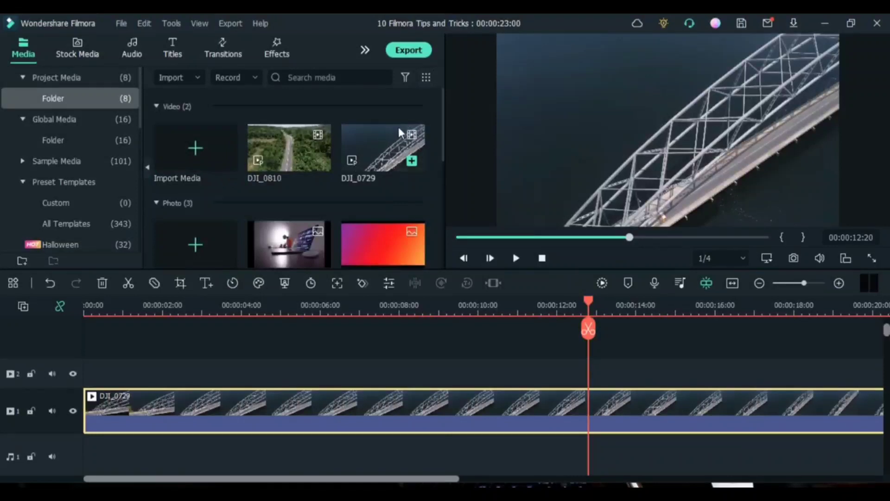
drag(445, 126, 439, 227)
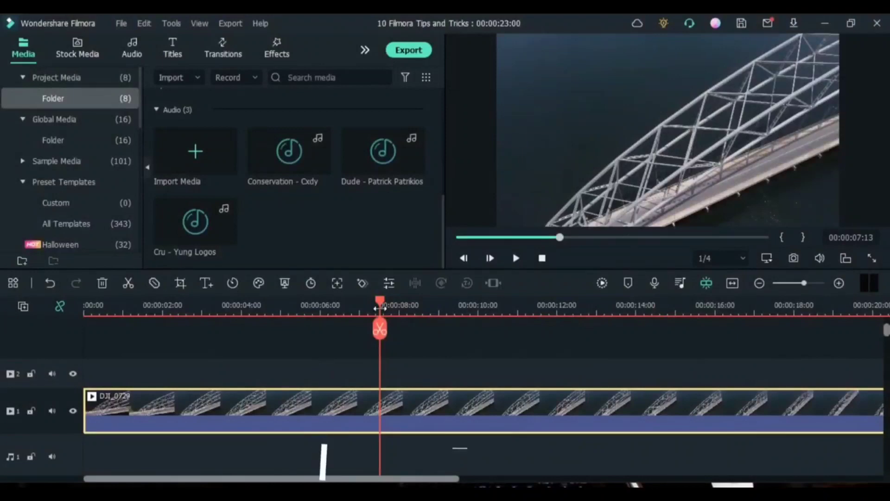
Play the timeline to 00:00:08:21 and split the DJI_0729 clip there
key(space)
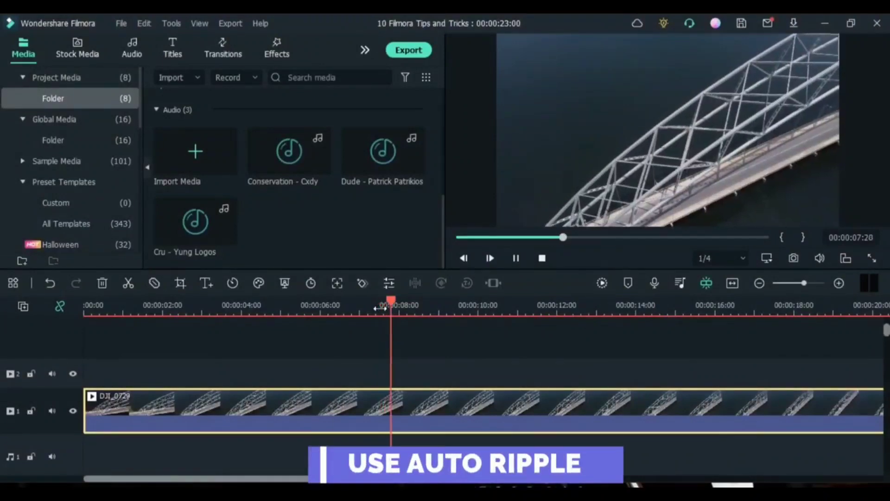
key(space)
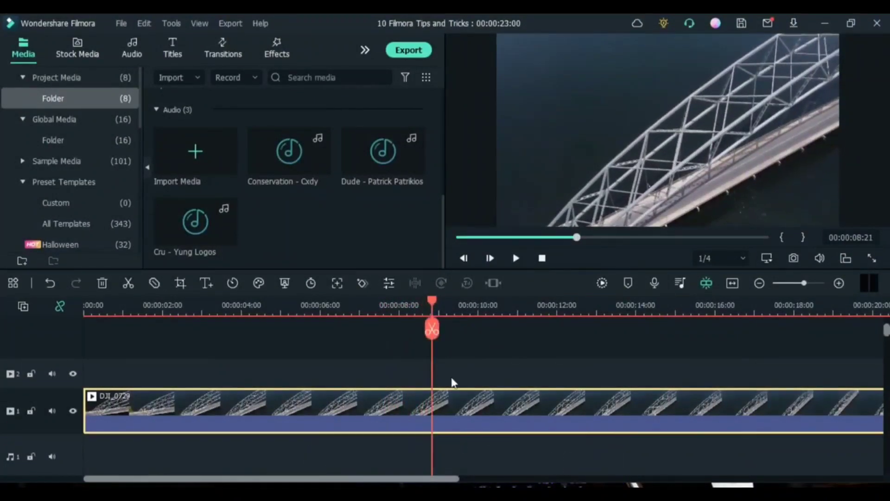
key(ctrl+b)
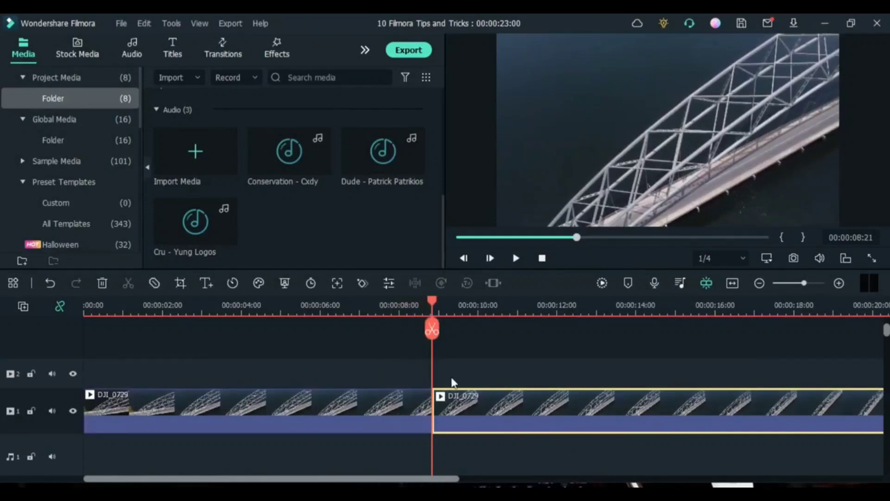
Split the second part of DJI_0729 at 00:00:10:23 and delete the short middle segment
key(space)
key(space)
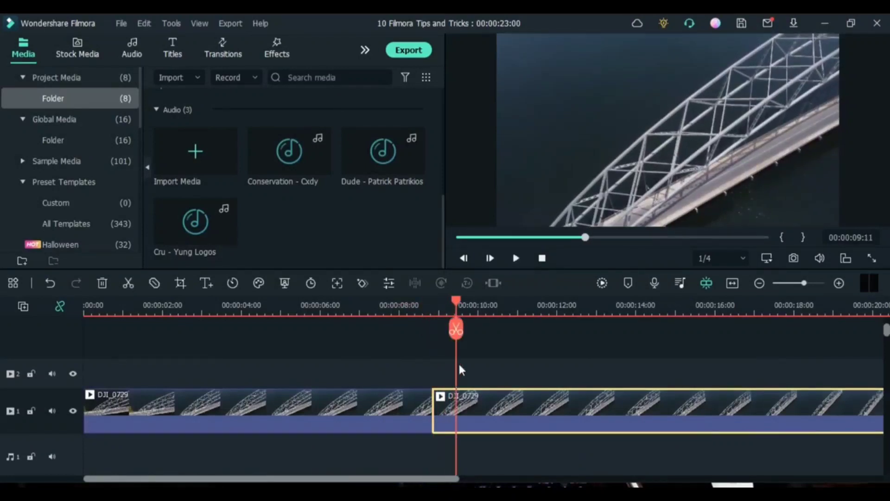
drag(457, 303, 514, 311)
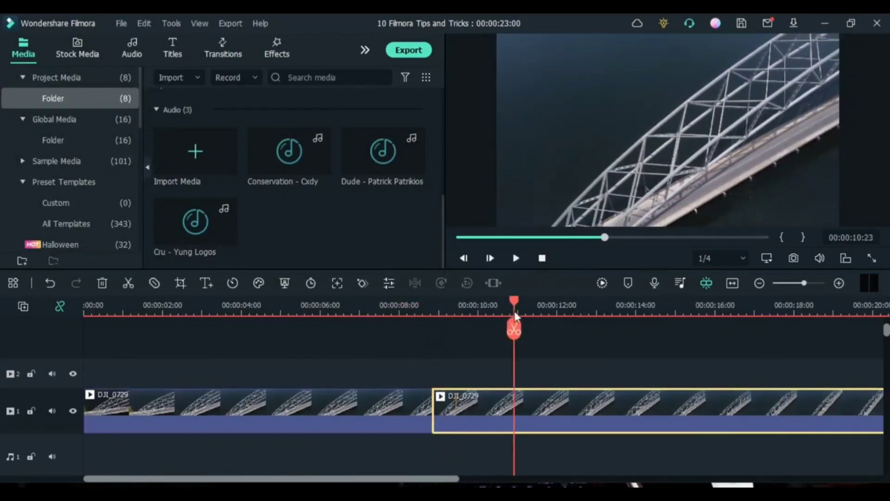
key(ctrl+b)
click(482, 413)
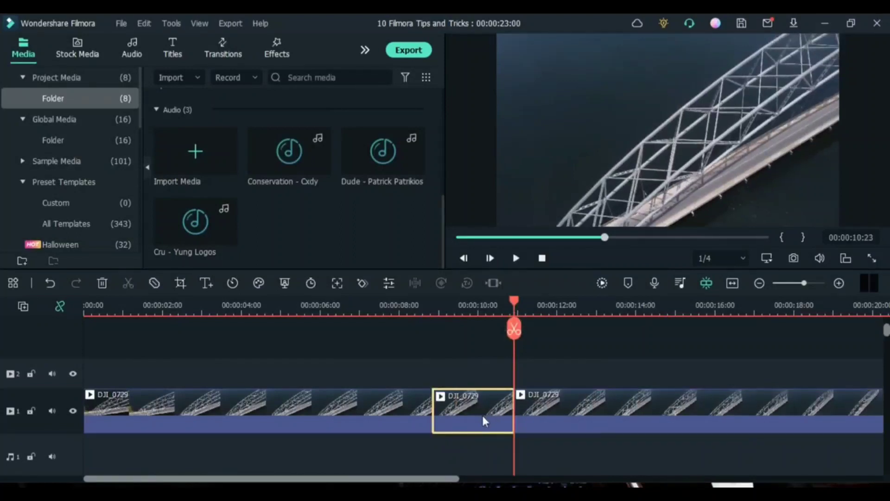
key(Delete)
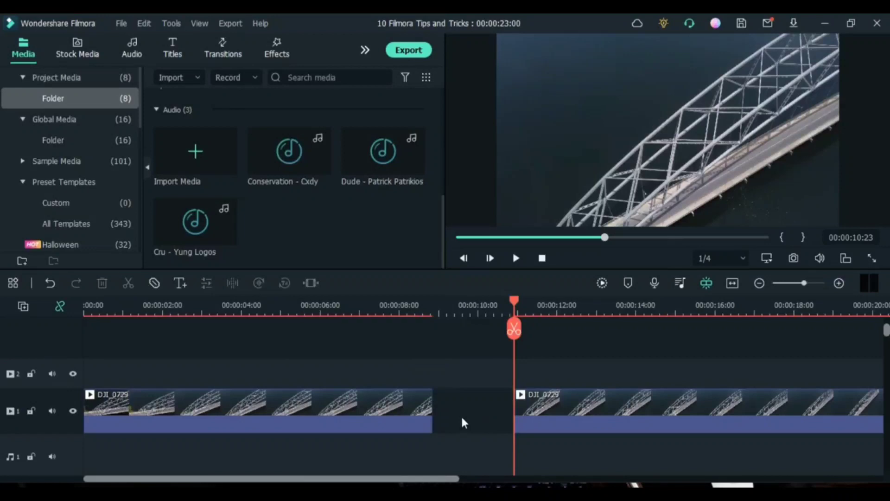
Turn on Auto Ripple and remove the empty gap between the two DJI_0729 clips, checking the join in playback
click(59, 307)
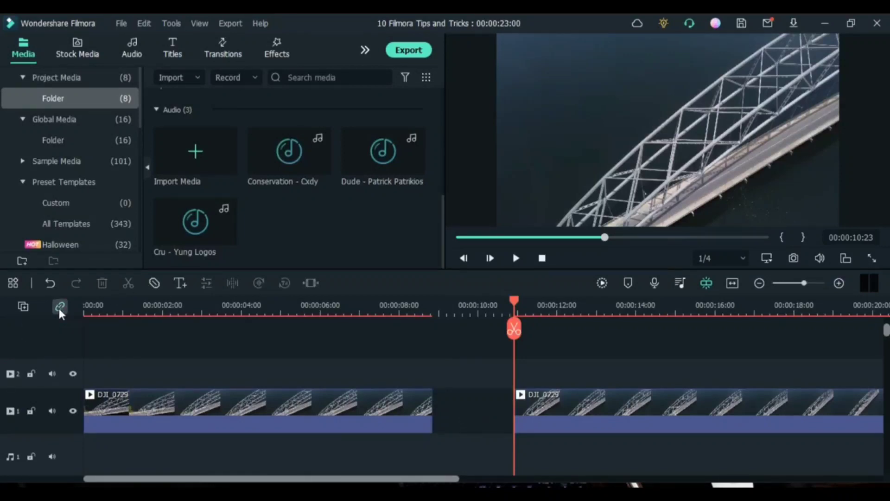
click(493, 420)
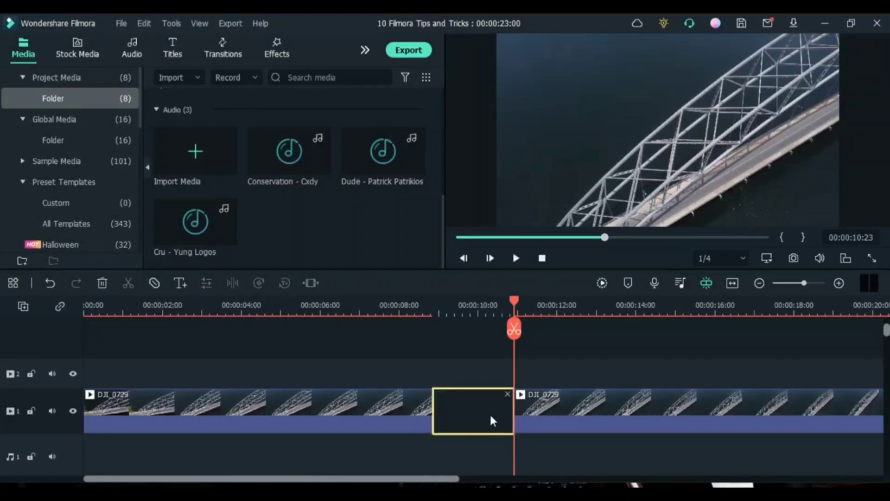
click(506, 392)
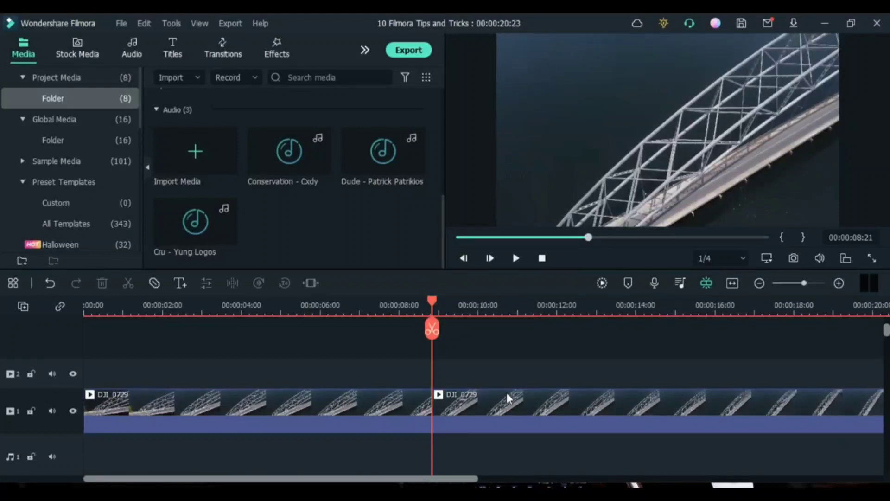
key(space)
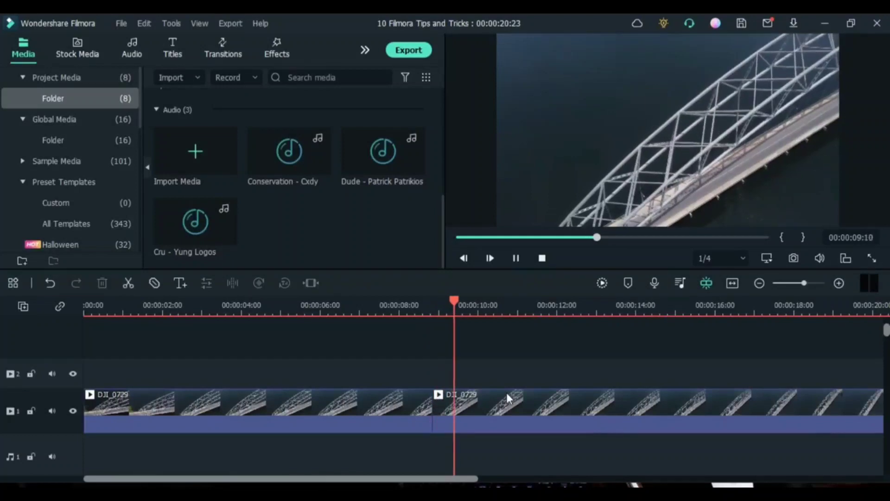
Split the second DJI_0729 clip at 00:00:10:05 and delete its short first part with Auto Ripple closing the gap
key(space)
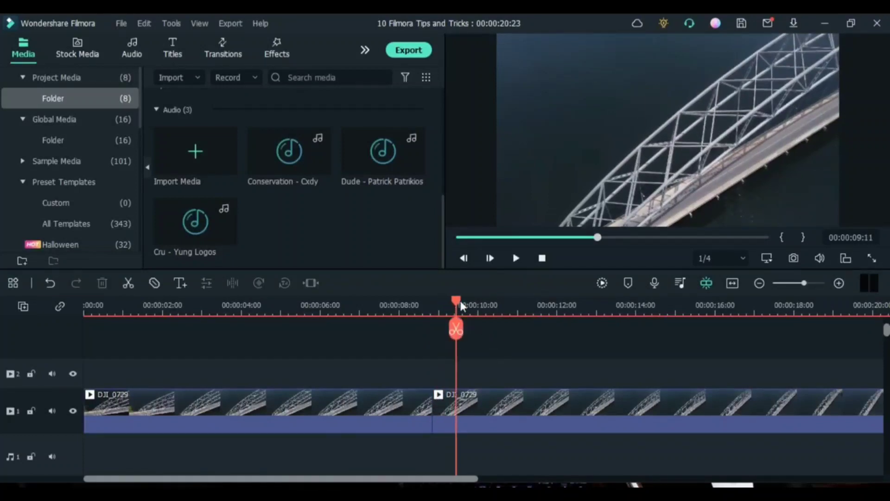
click(485, 301)
click(486, 330)
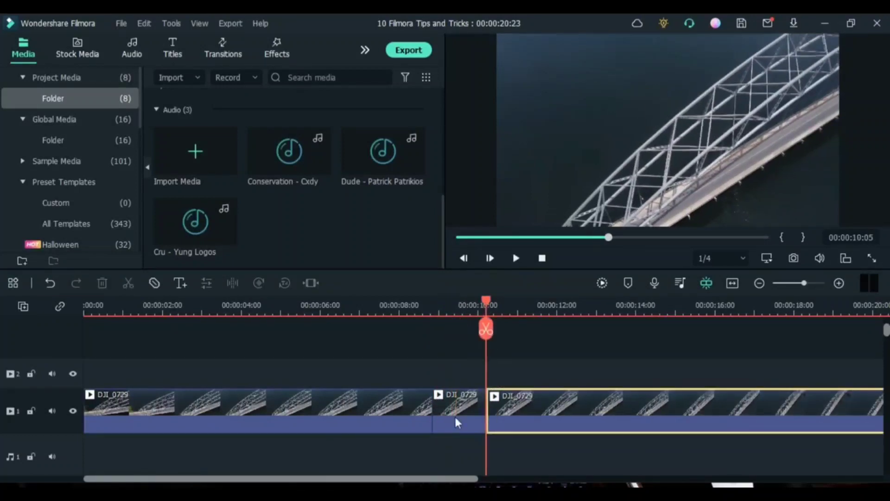
click(455, 420)
key(Delete)
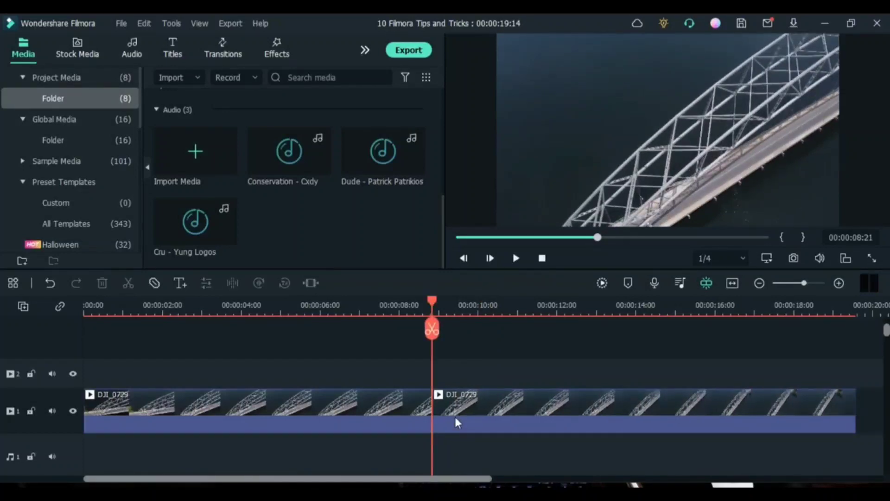
Turn off Auto Ripple, split the second DJI_0729 clip at 00:00:10:08 and delete its short first part
click(60, 307)
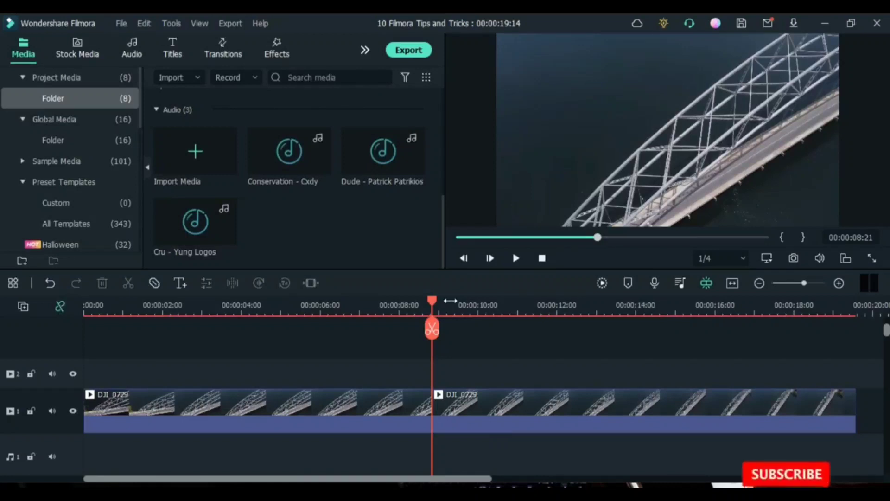
click(490, 314)
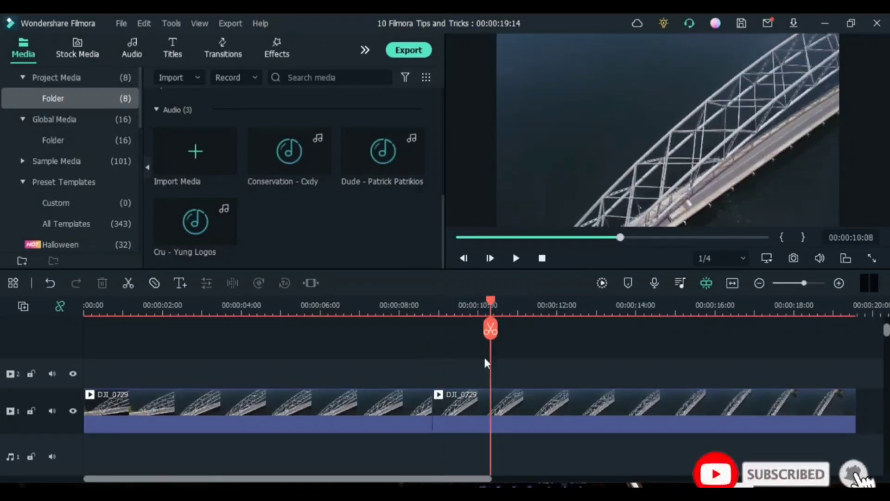
key(ctrl+b)
click(462, 411)
key(Delete)
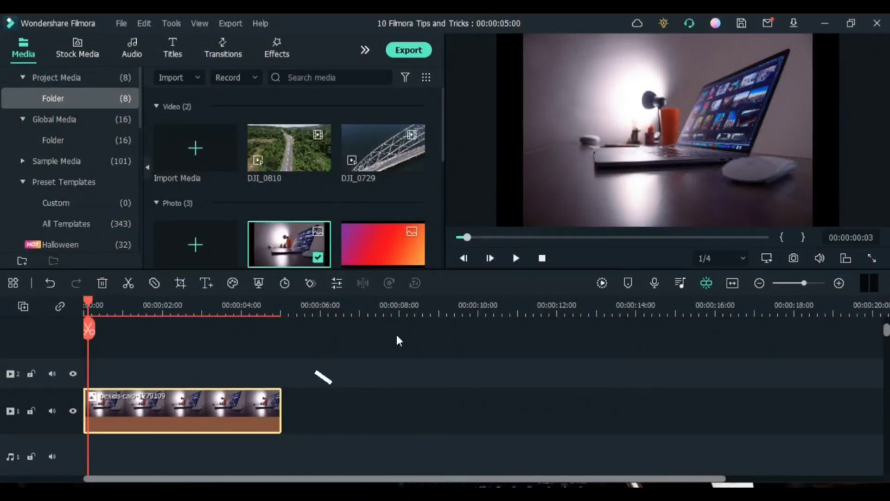
Apply Crop to Fit to the pexels-caio-1279109 photo clip on the timeline
right_click(162, 412)
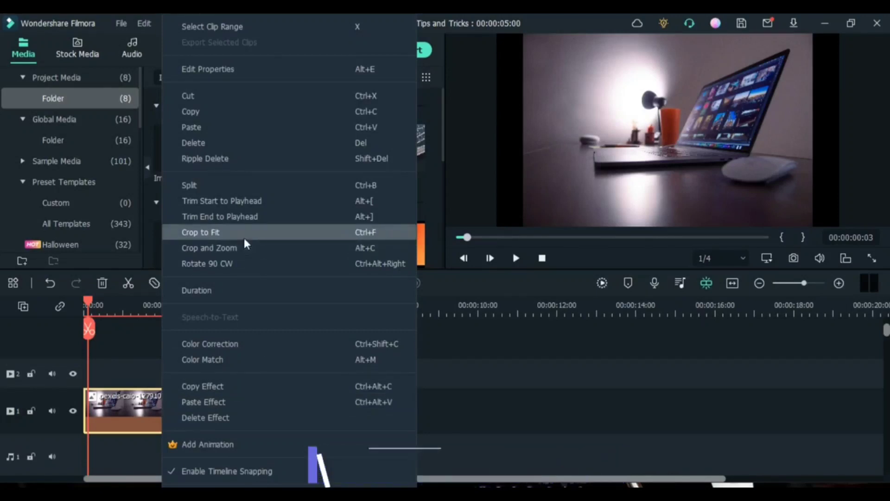
click(243, 236)
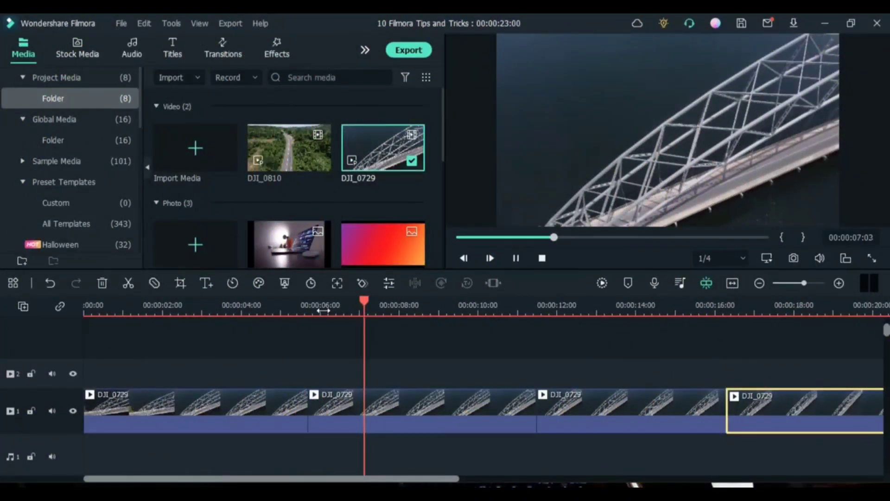
Apply the Harry Potter colour correction preset to the second DJI_0729 clip
key(space)
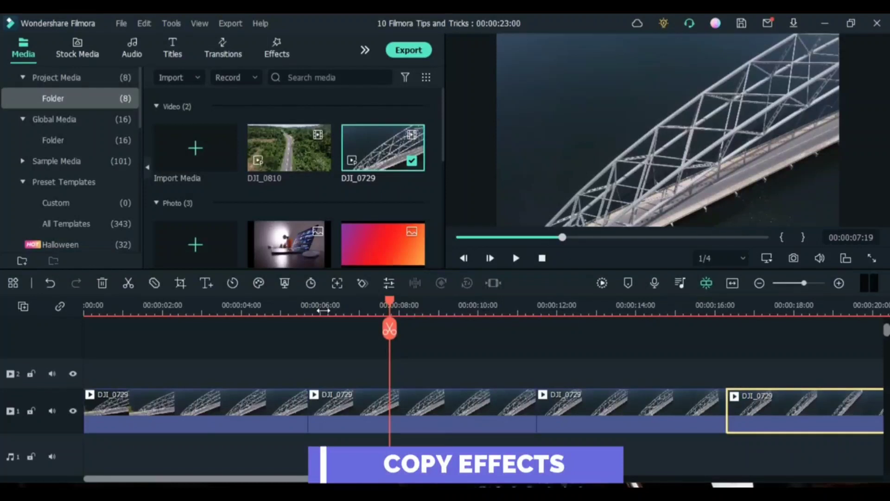
click(416, 400)
right_click(416, 400)
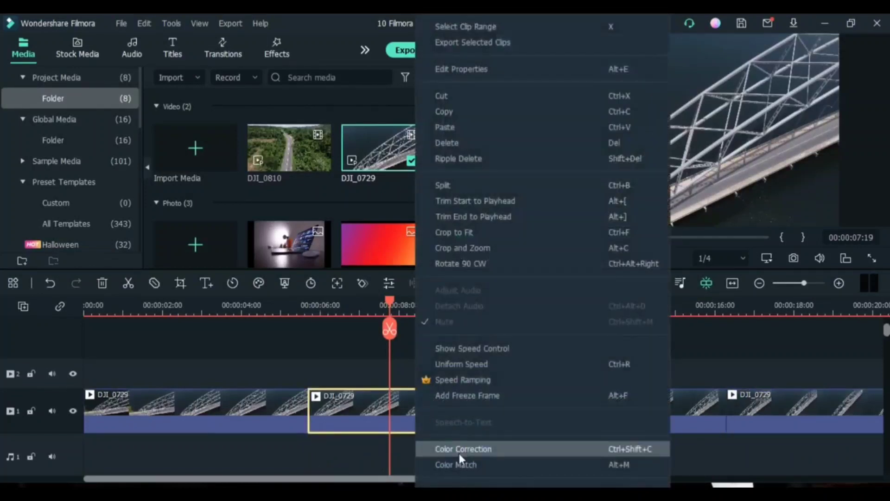
click(459, 450)
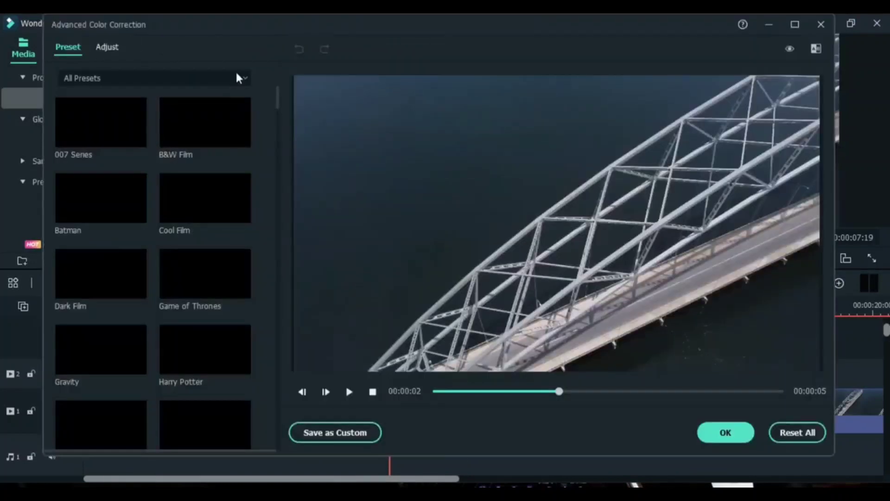
scroll(200, 208, down, 3)
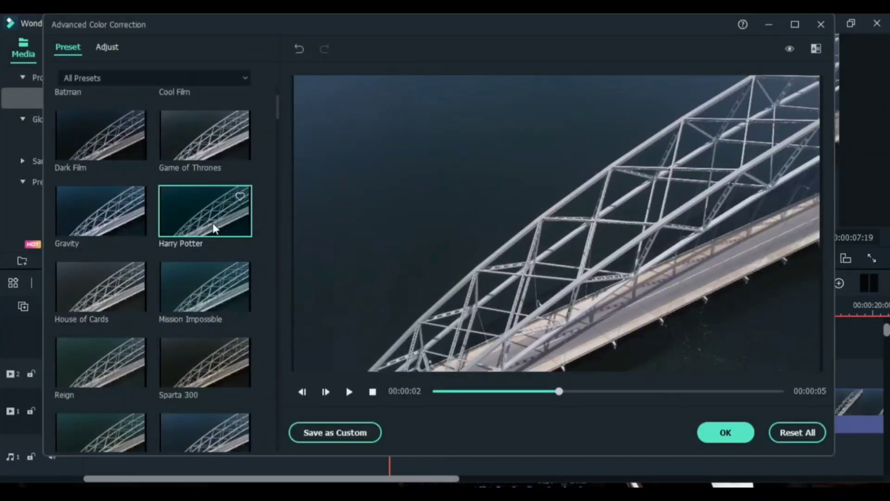
click(215, 228)
click(723, 431)
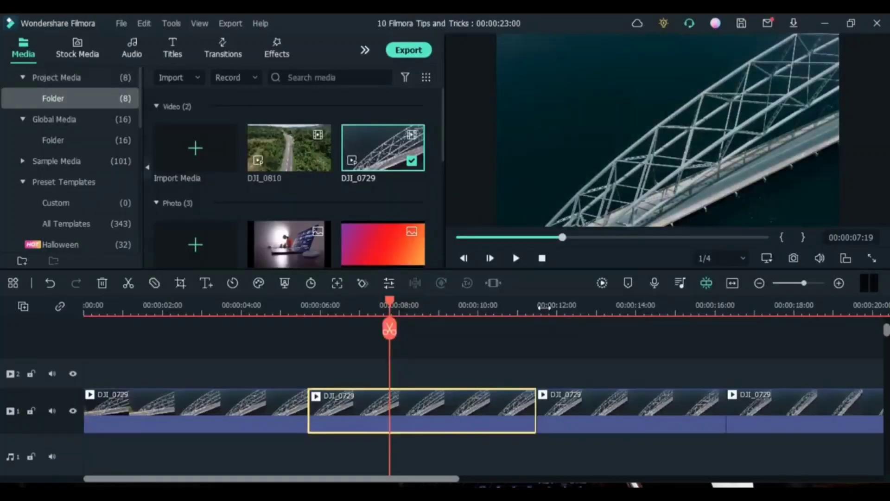
Play parts of the second and third DJI_0729 clips to compare their colours
key(space)
key(space)
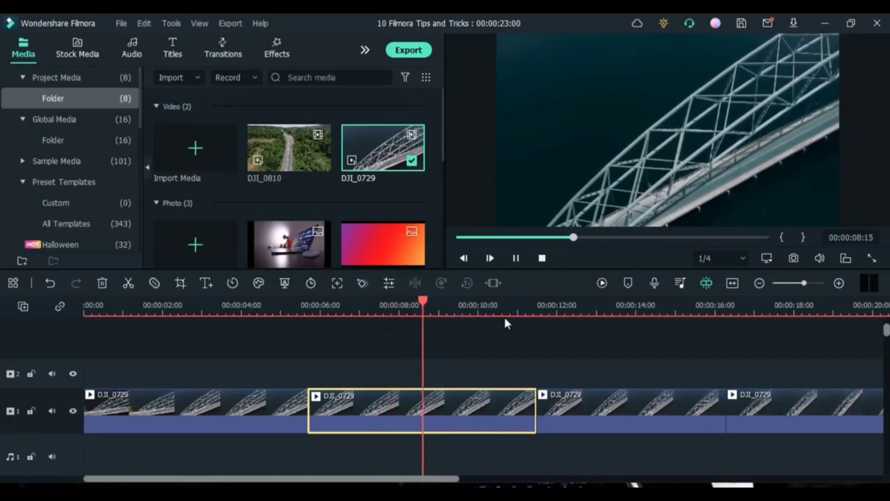
mouse_move(424, 329)
click(551, 304)
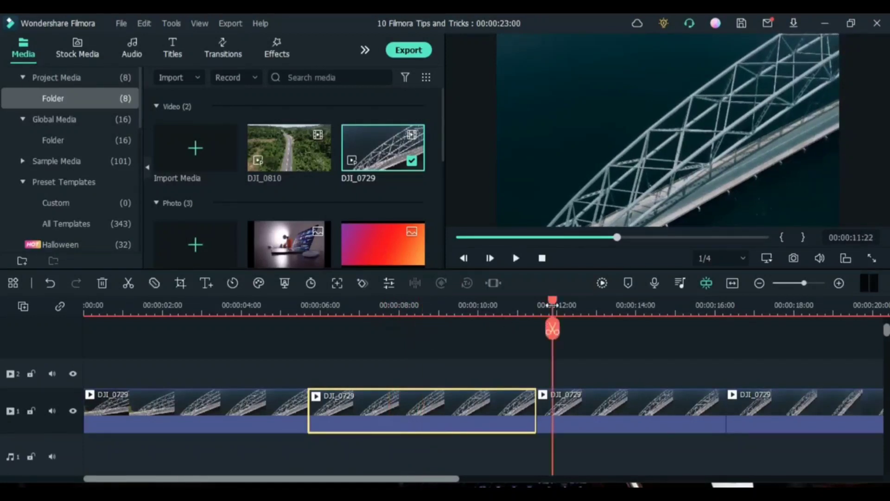
key(space)
key(space)
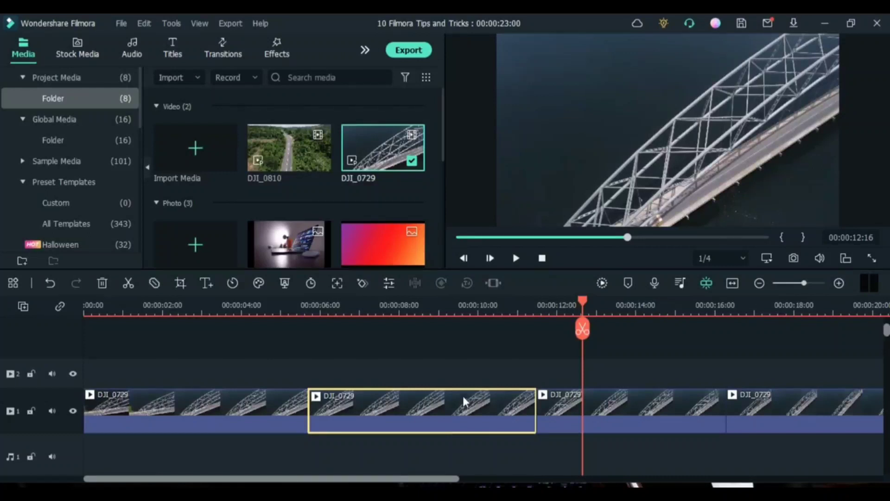
Copy the effect from the second DJI_0729 clip and paste it onto the third clip
click(426, 299)
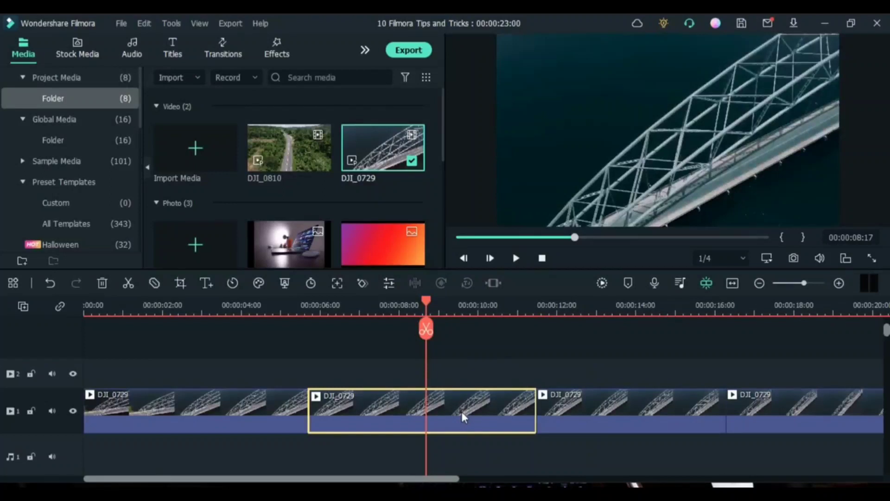
right_click(463, 416)
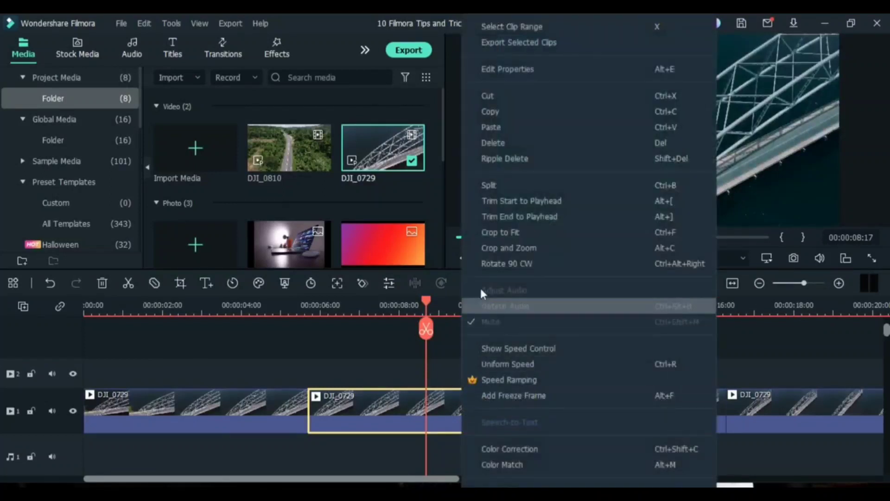
scroll(510, 433, down, 3)
click(522, 371)
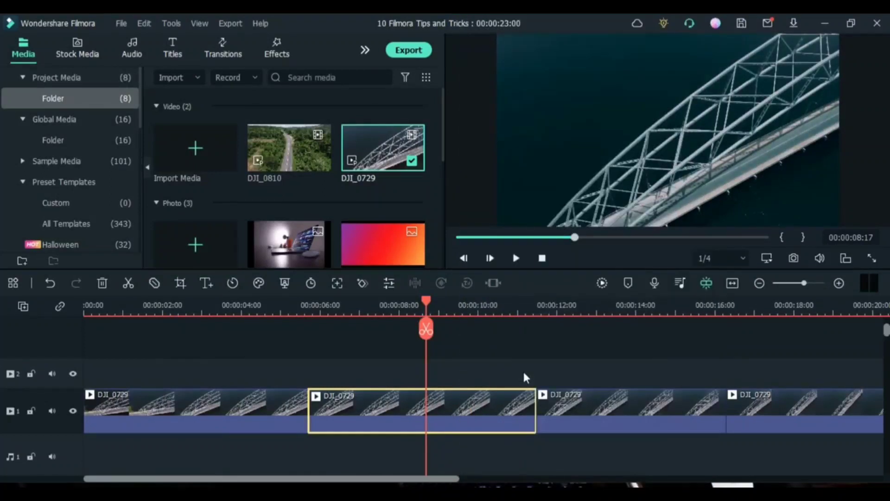
click(576, 306)
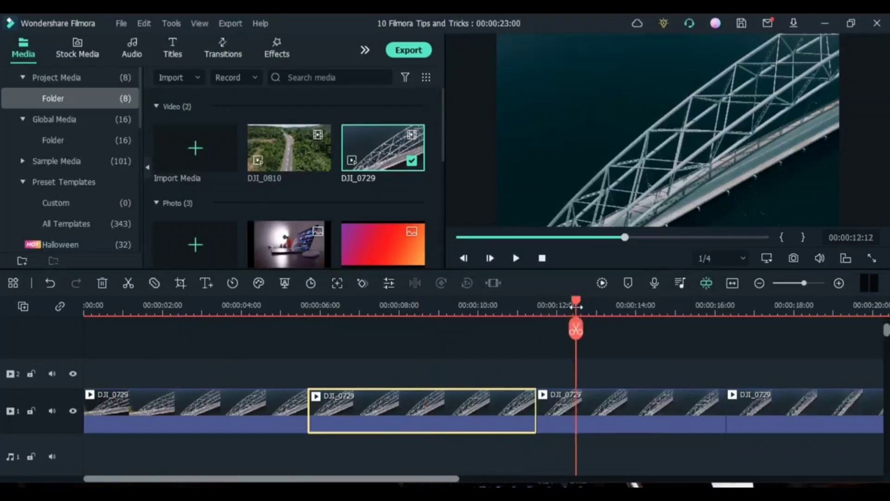
click(624, 399)
right_click(623, 399)
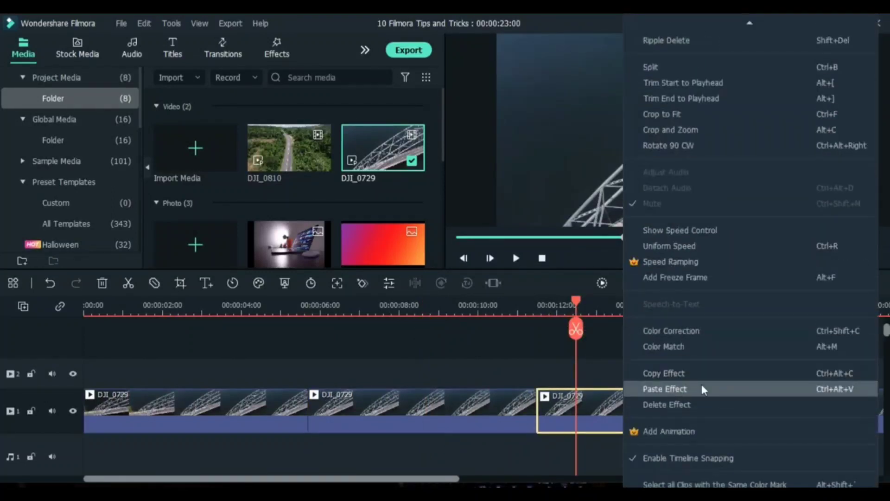
click(703, 389)
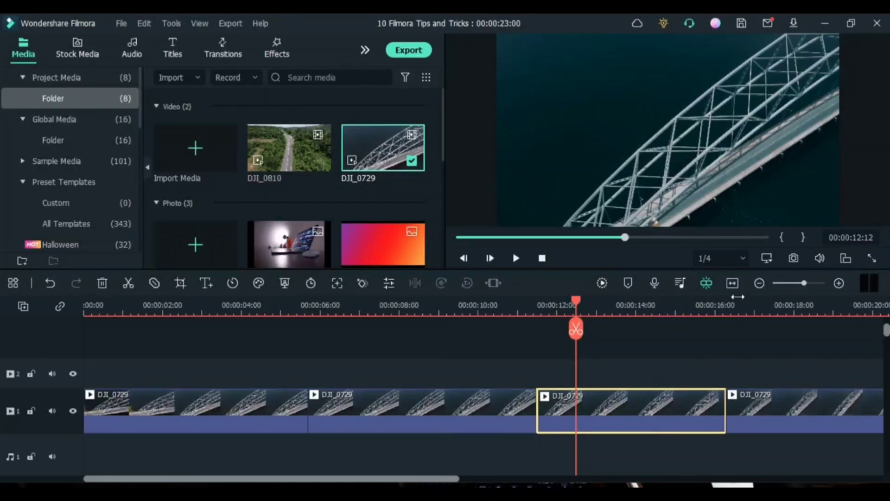
Check the fourth and first clips, select all four DJI_0729 clips and paste the copied effect onto them
click(757, 306)
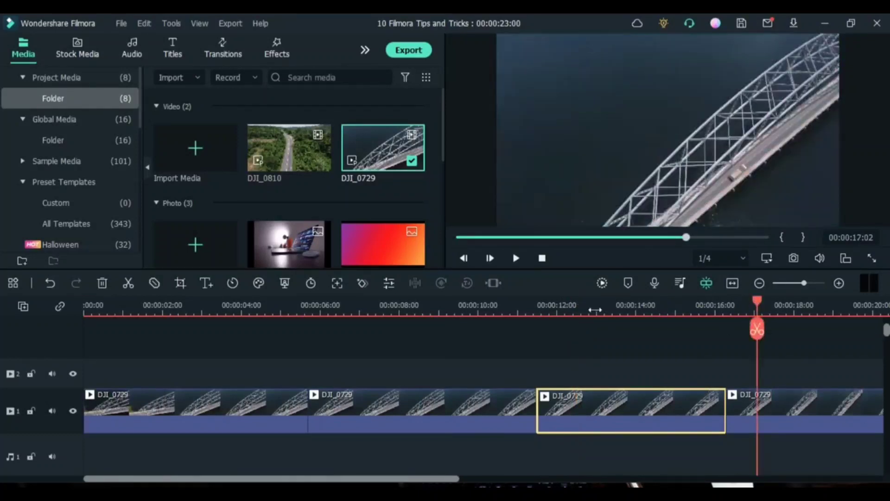
click(203, 310)
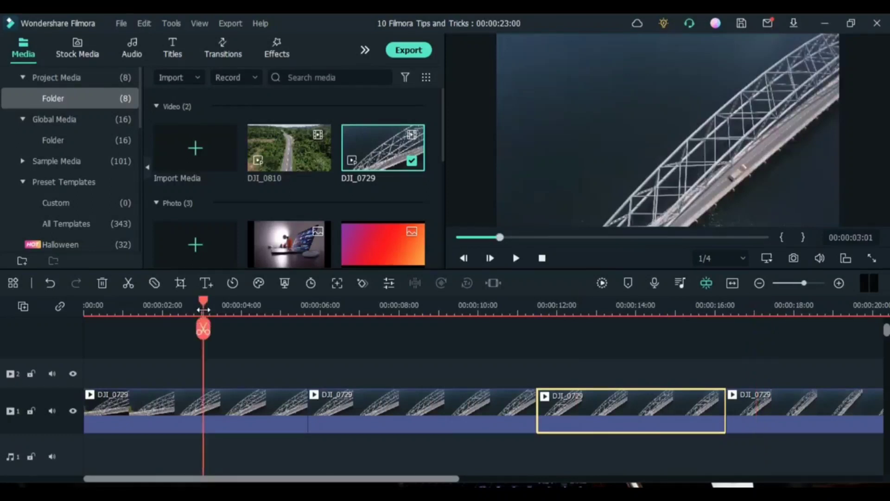
drag(754, 433, 267, 396)
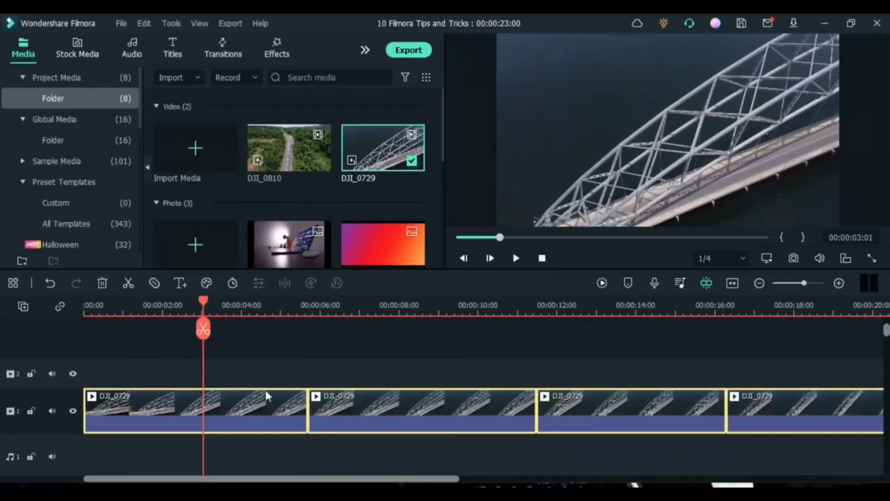
right_click(241, 397)
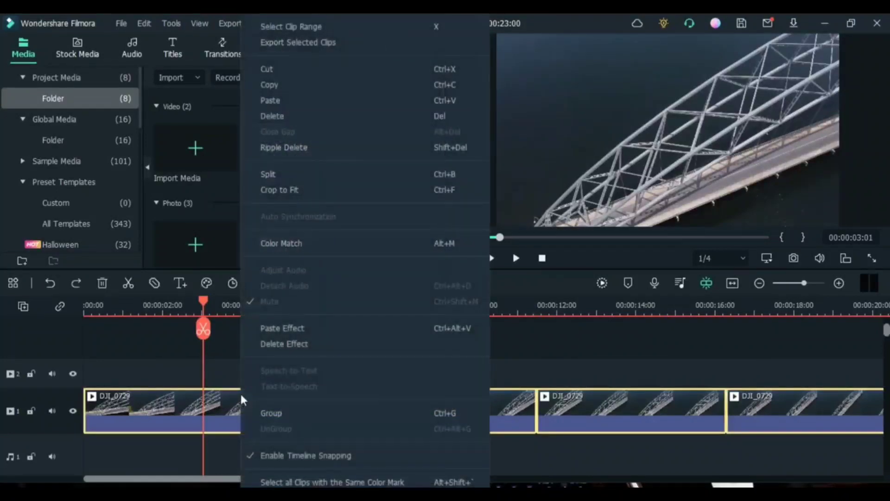
click(298, 328)
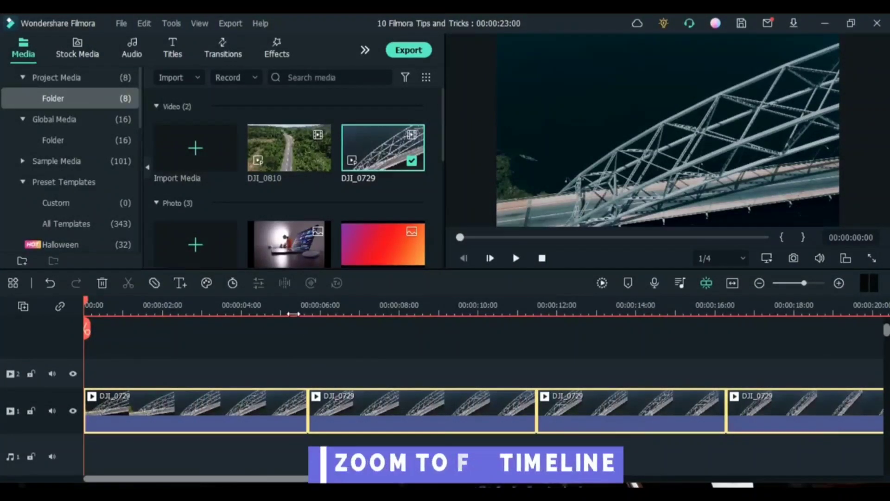
Try magnifying the timeline and playing it briefly, fit the whole project into the timeline view and return the playhead to the start
scroll(321, 314, up, 2)
scroll(322, 314, down, 1)
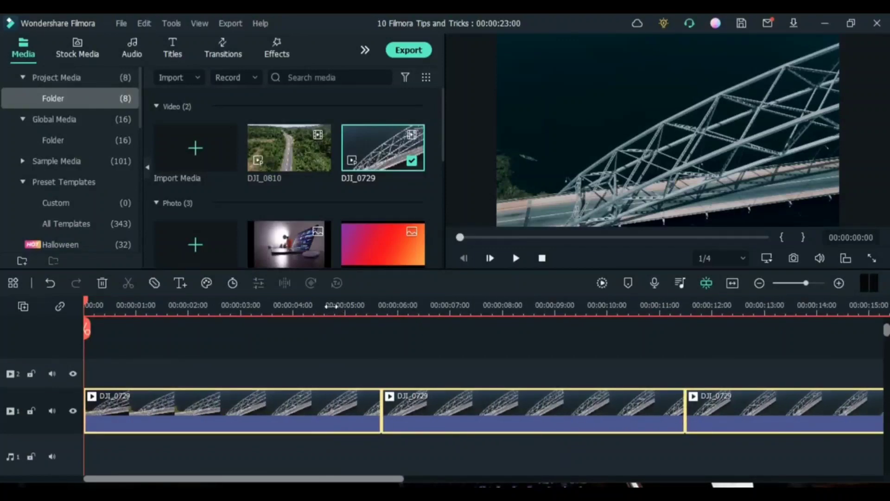
scroll(348, 307, up, 2)
scroll(353, 308, down, 3)
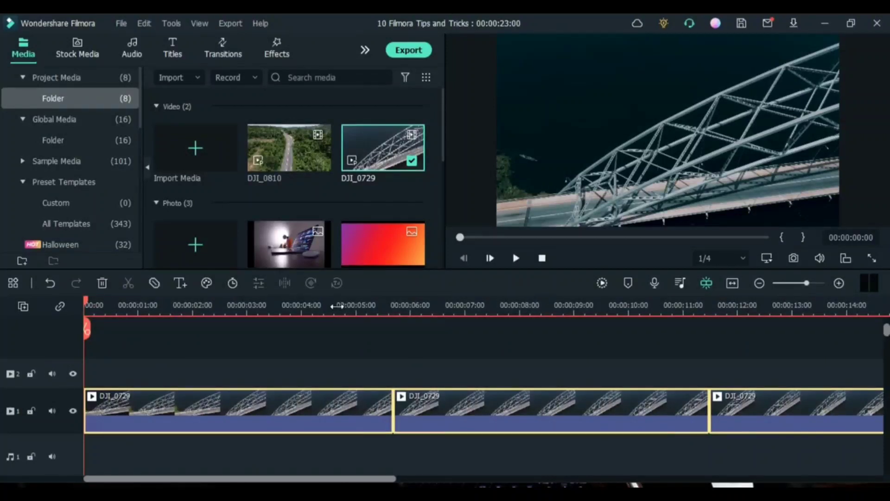
scroll(338, 306, up, 2)
key(space)
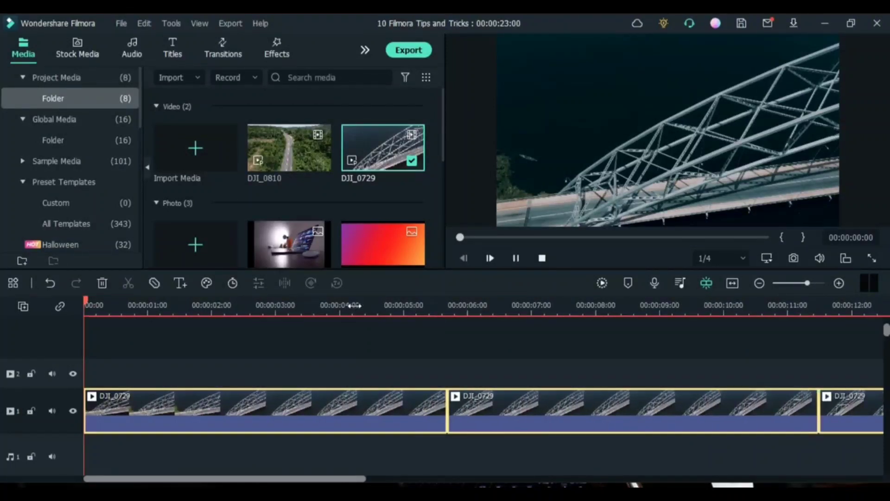
key(space)
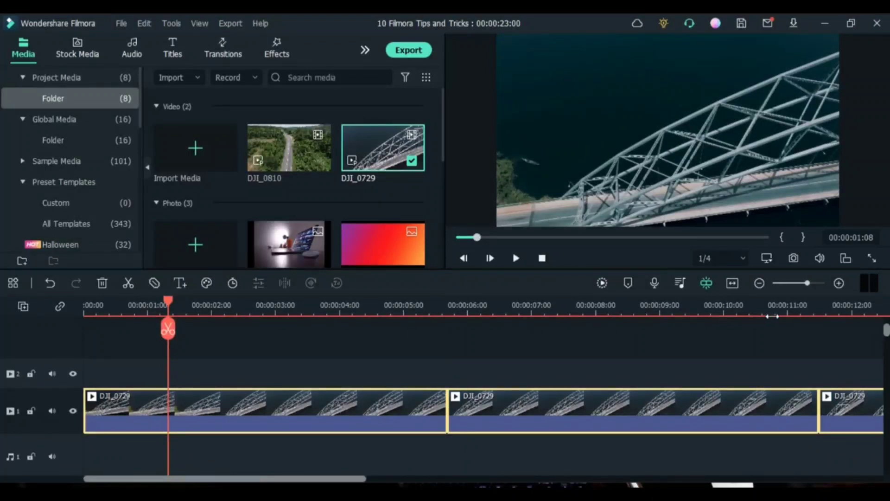
click(733, 286)
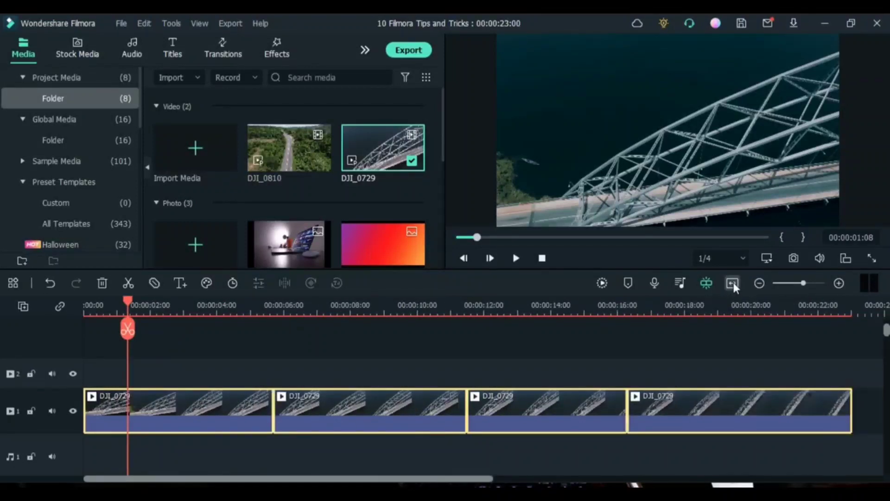
key(Home)
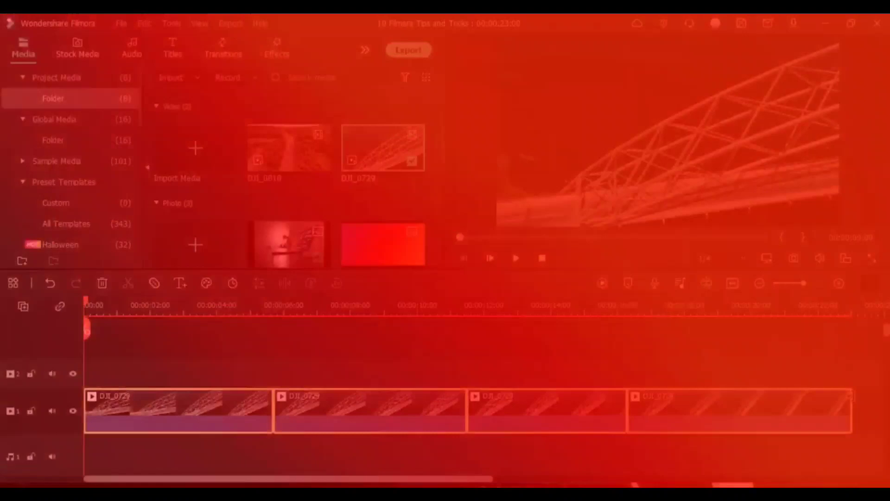
Stack the pexels-caio-1279109 and gradient images on video tracks 2 and 3, and add Conservation - Cxdy to the first audio track
drag(289, 245, 135, 374)
drag(374, 232, 160, 347)
scroll(294, 211, down, 5)
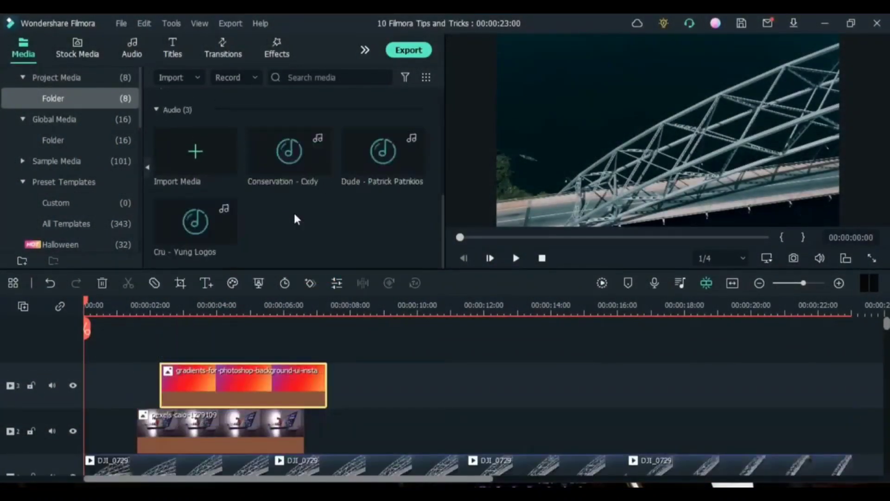
scroll(345, 422, down, 3)
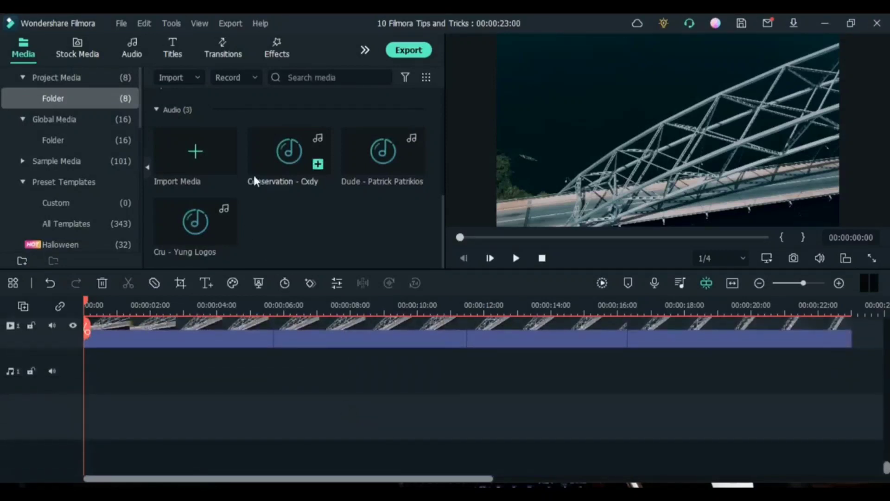
drag(254, 175, 70, 362)
scroll(225, 366, up, 2)
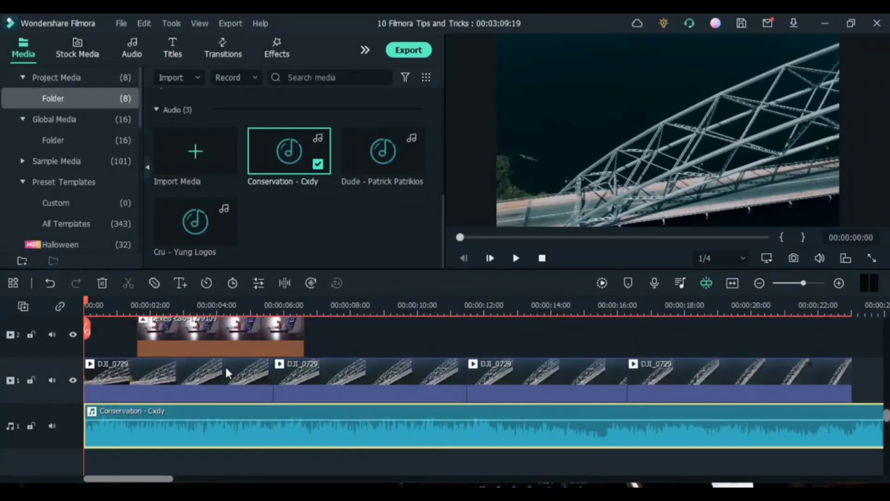
scroll(228, 357, up, 3)
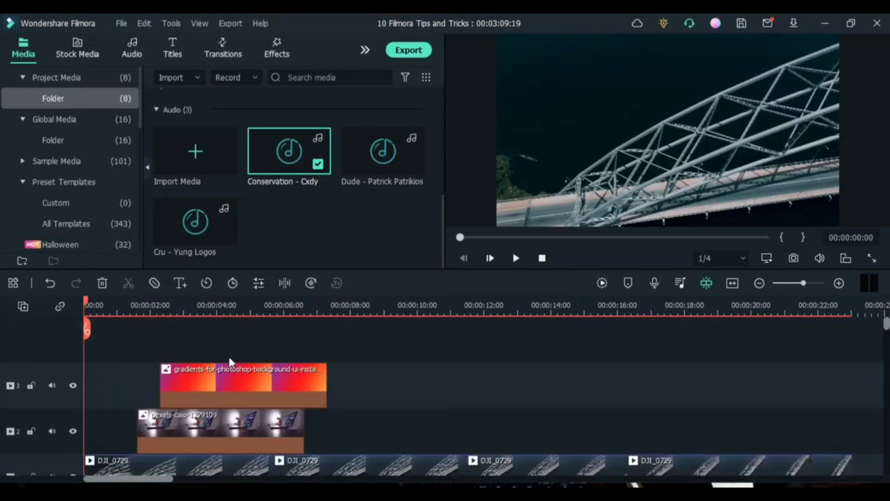
Add one new video track and one new audio track to the timeline
click(23, 307)
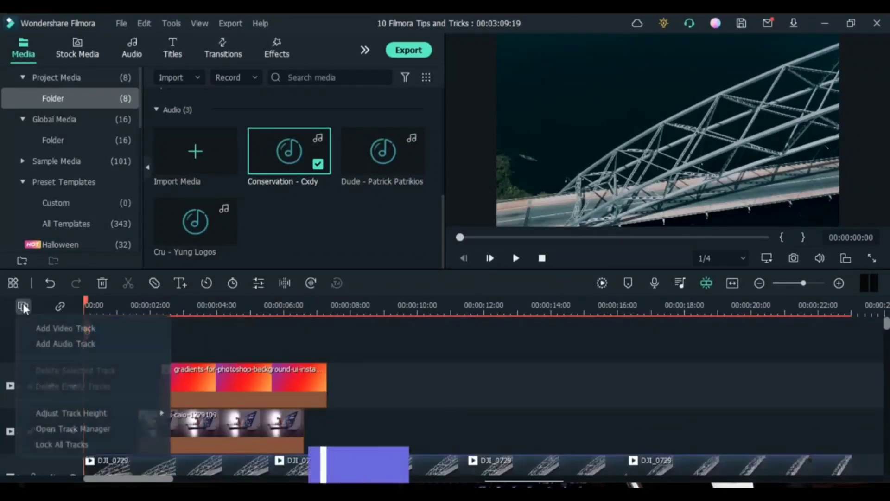
click(64, 330)
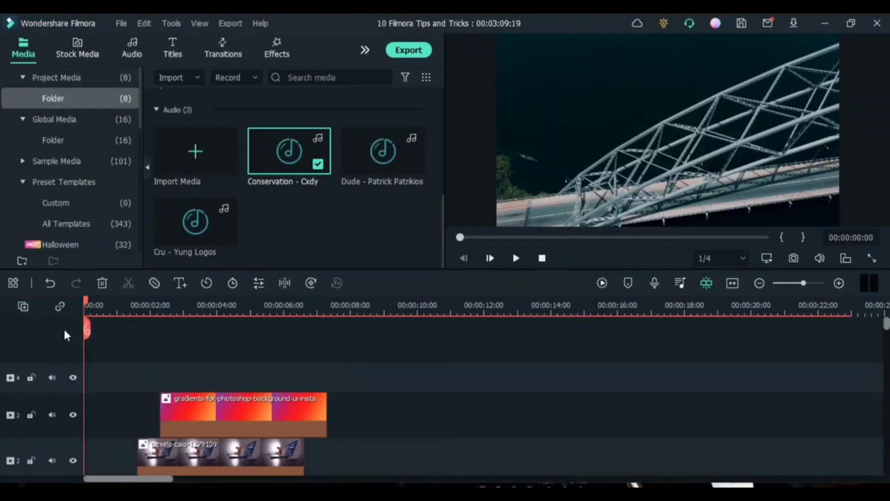
click(23, 307)
click(50, 347)
scroll(193, 368, down, 3)
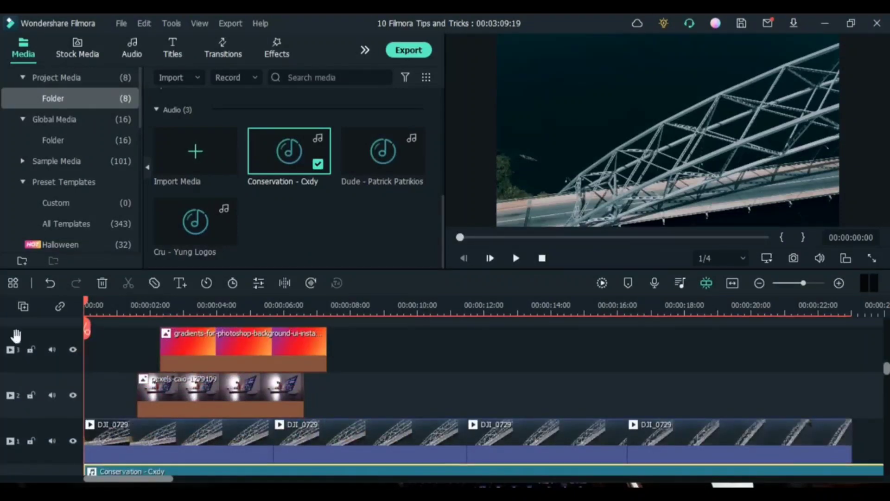
Try the Big track height on the timeline and look over the enlarged tracks
click(24, 310)
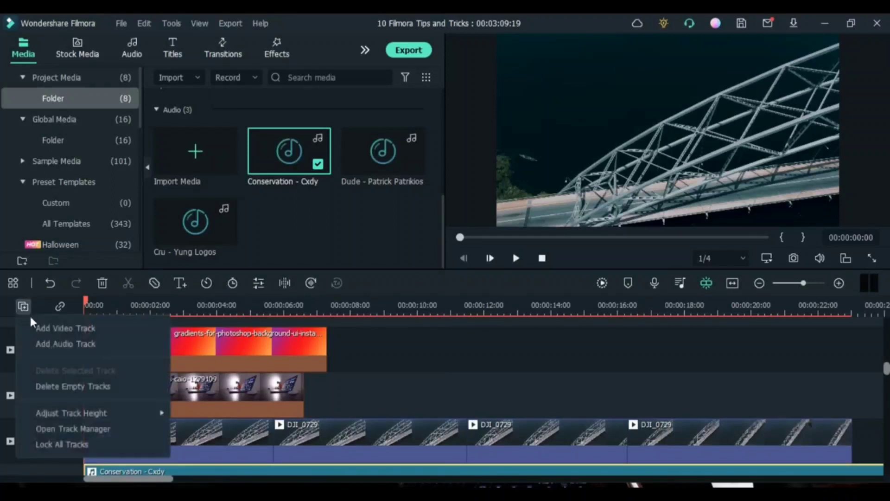
mouse_move(93, 411)
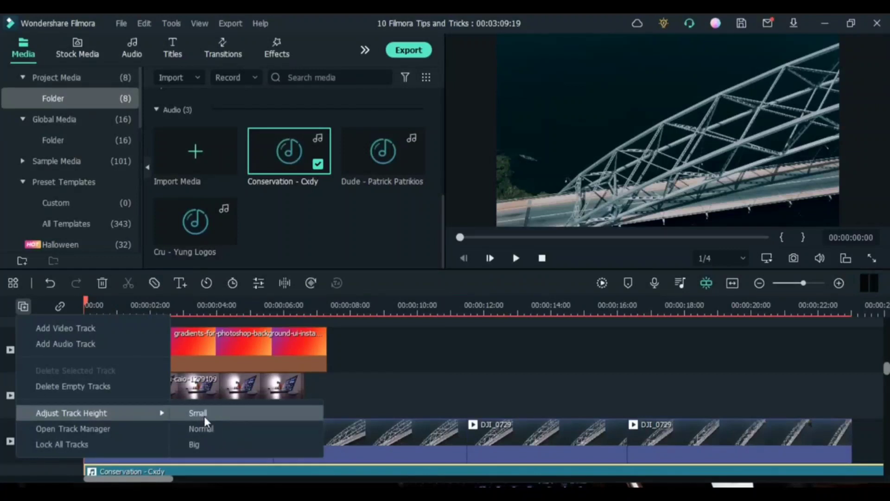
click(200, 445)
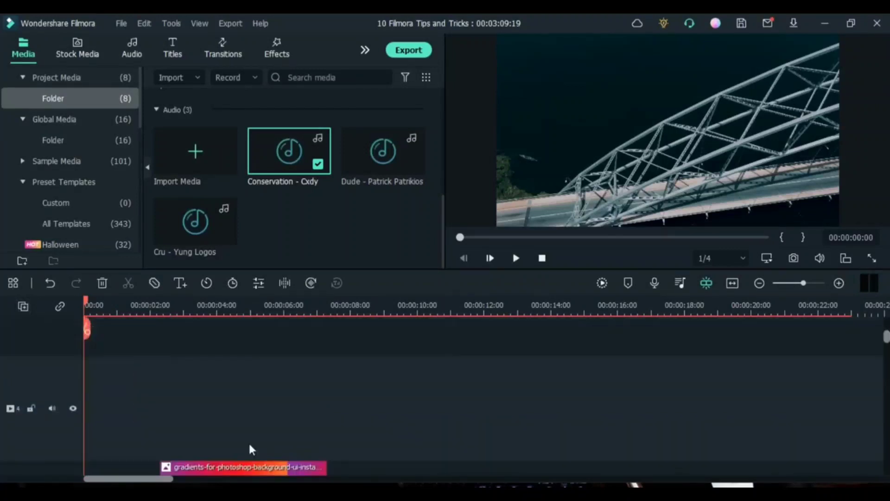
scroll(283, 431, down, 5)
scroll(285, 403, down, 4)
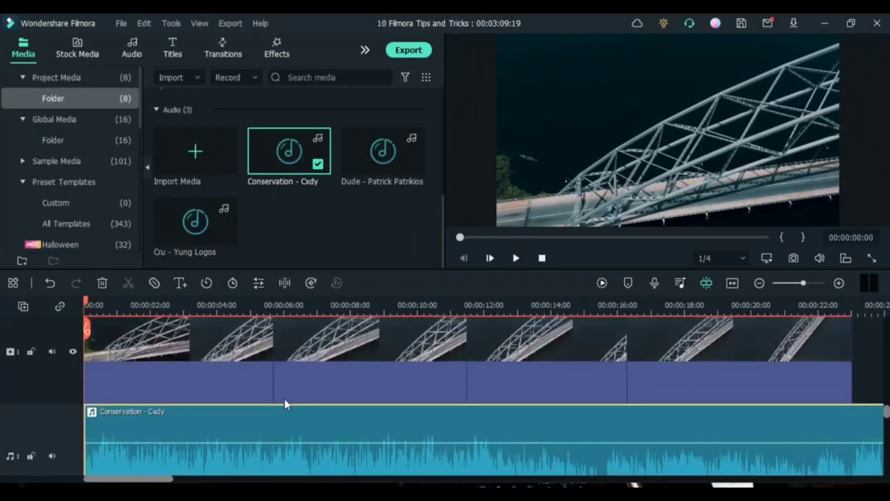
scroll(285, 399, up, 3)
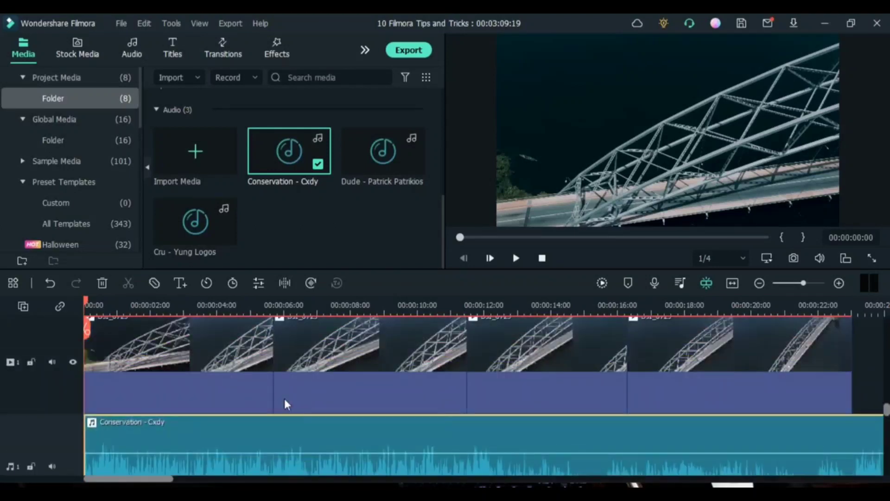
scroll(285, 399, up, 6)
scroll(405, 444, down, 4)
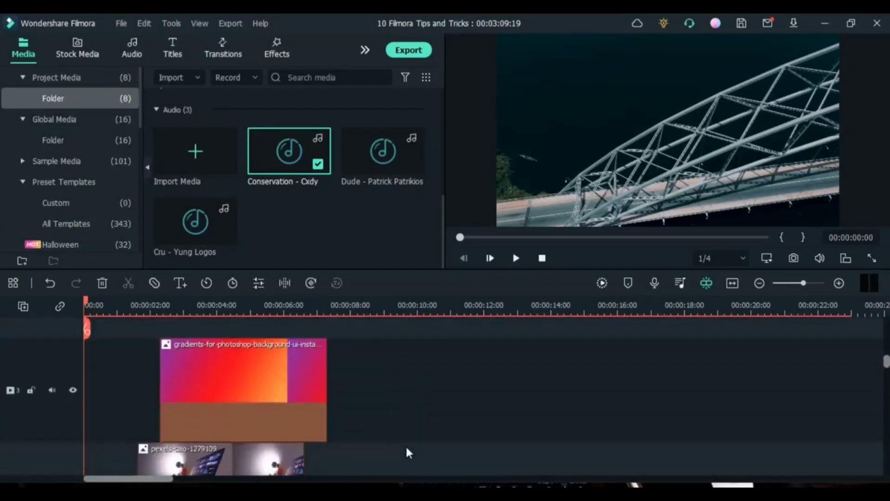
Set the timeline's track height to Normal
click(24, 307)
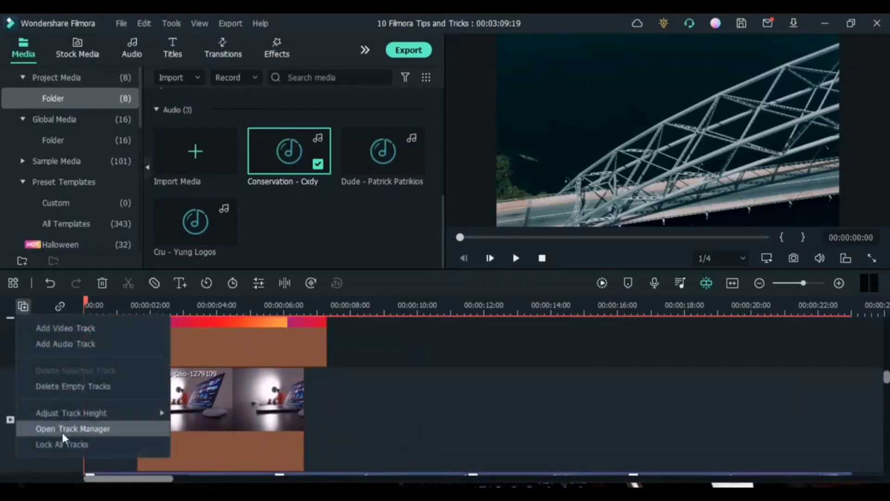
mouse_move(132, 414)
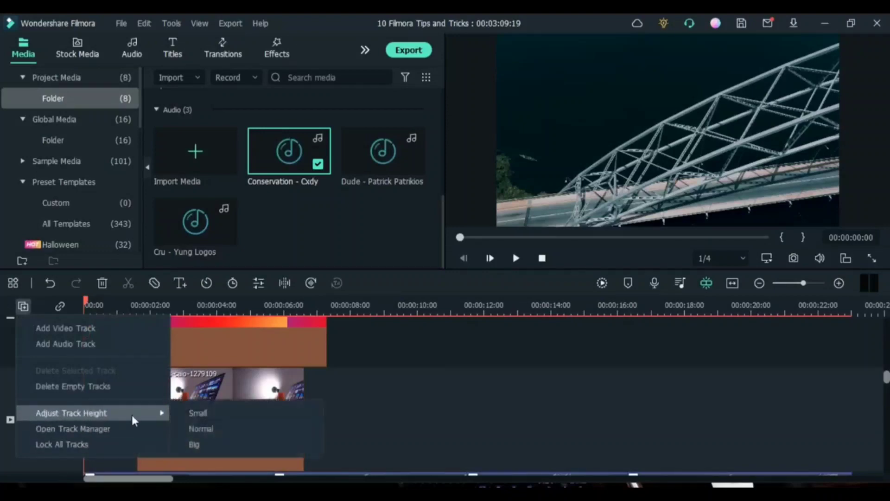
click(213, 430)
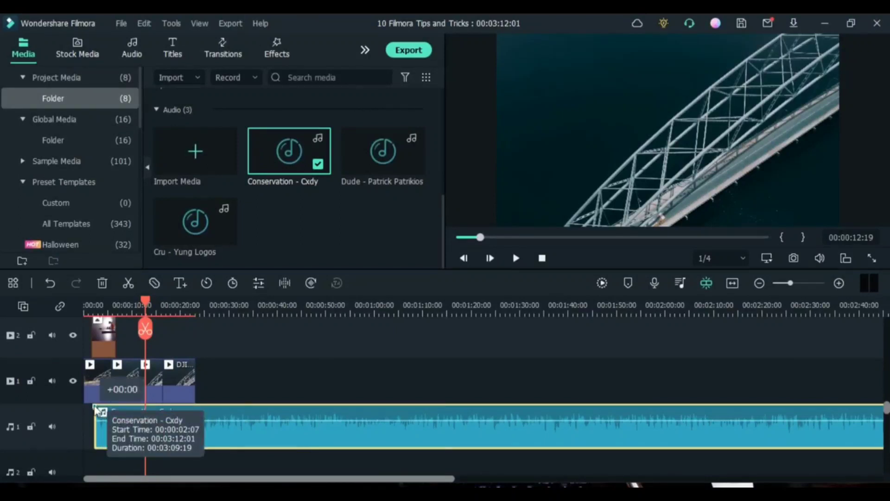
Add a fade-in of about 16:10 to the Conservation - Cxdy audio clip and a fade-out at its end
drag(95, 408, 175, 417)
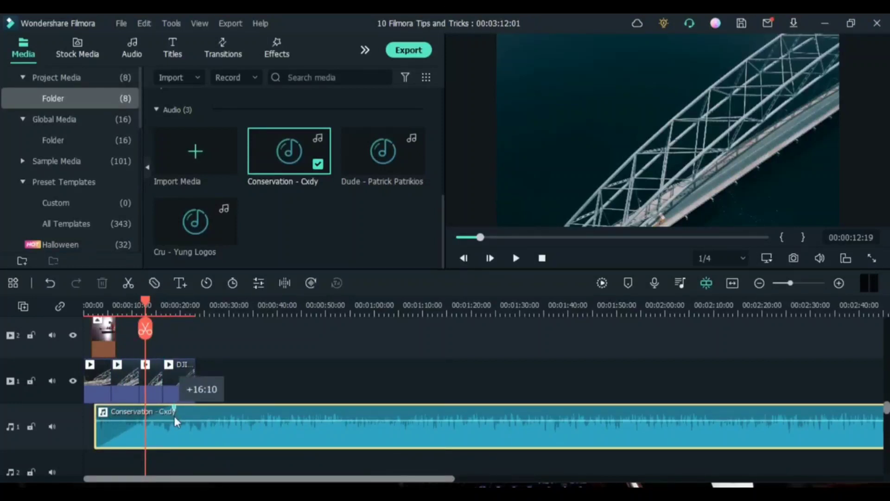
drag(373, 482, 552, 482)
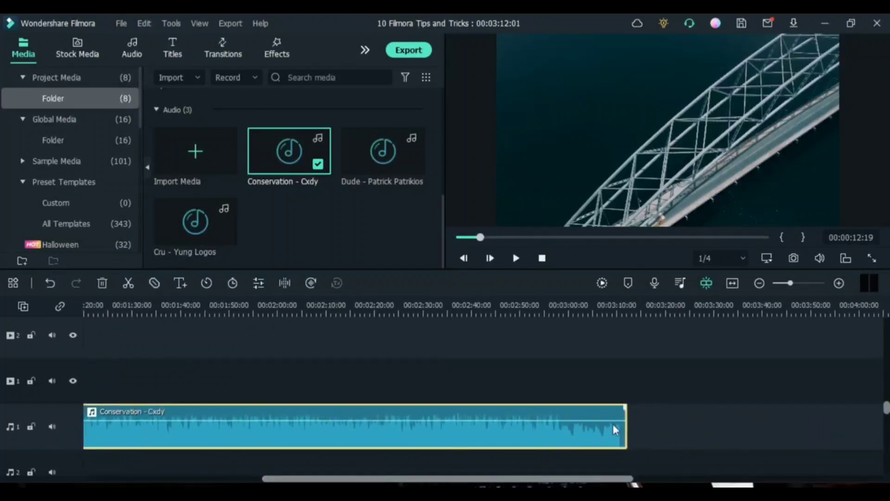
mouse_move(627, 407)
drag(627, 408, 558, 420)
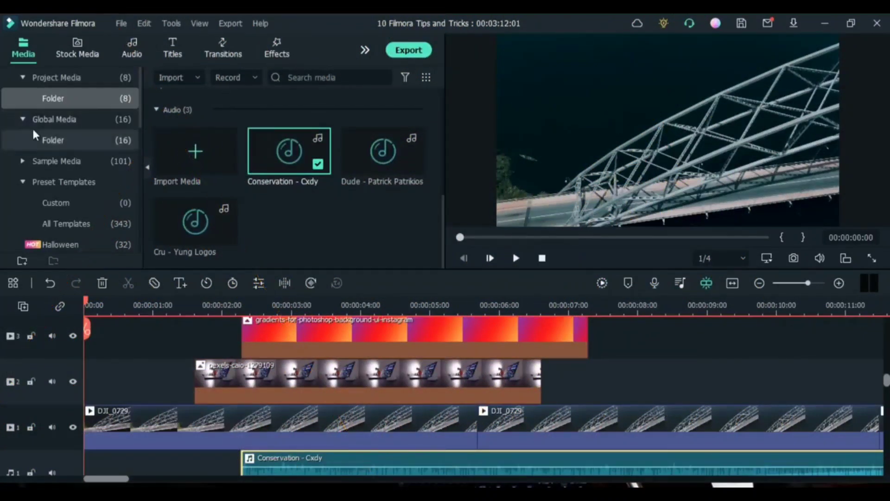
Browse the contents of the Global Media and Project Media libraries
click(90, 118)
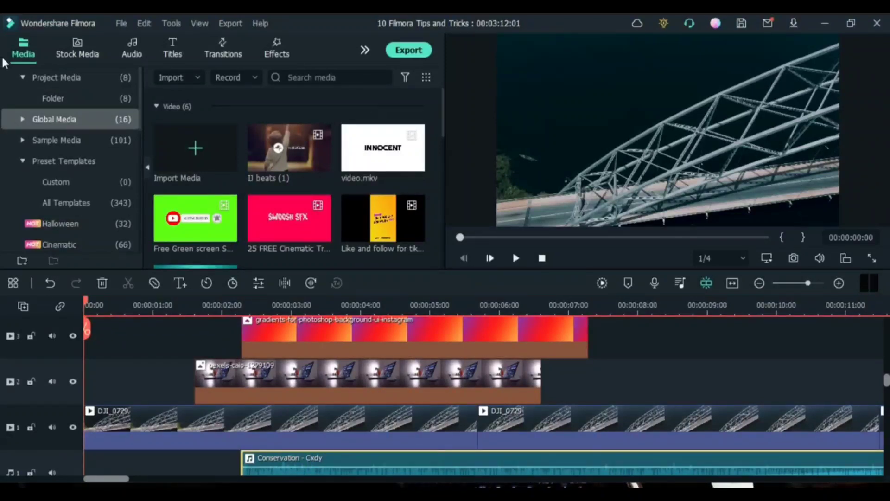
click(87, 79)
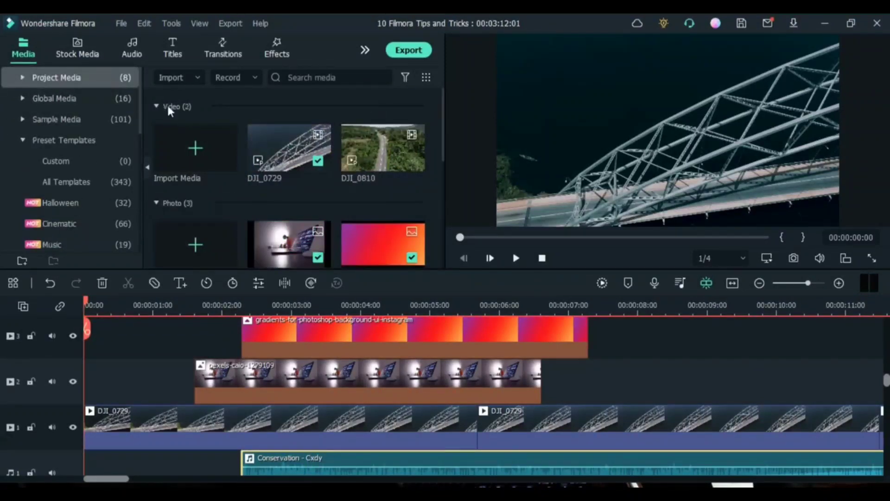
click(95, 98)
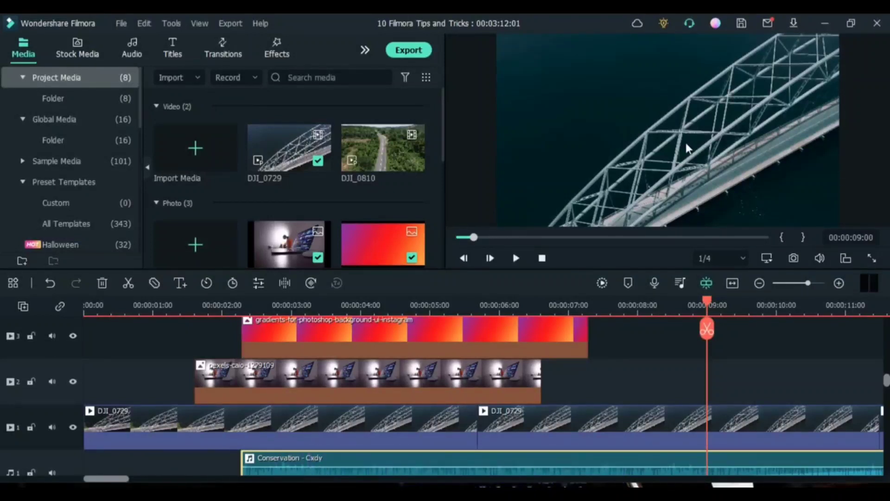
Save a PNG snapshot of the bridge frame at 00:00:09:00 to the Downloads folder and preview the captured image
click(792, 258)
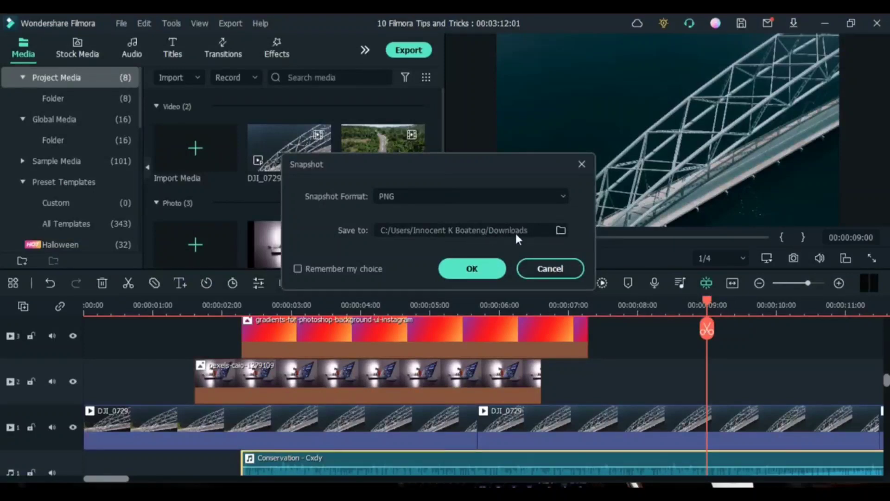
click(473, 270)
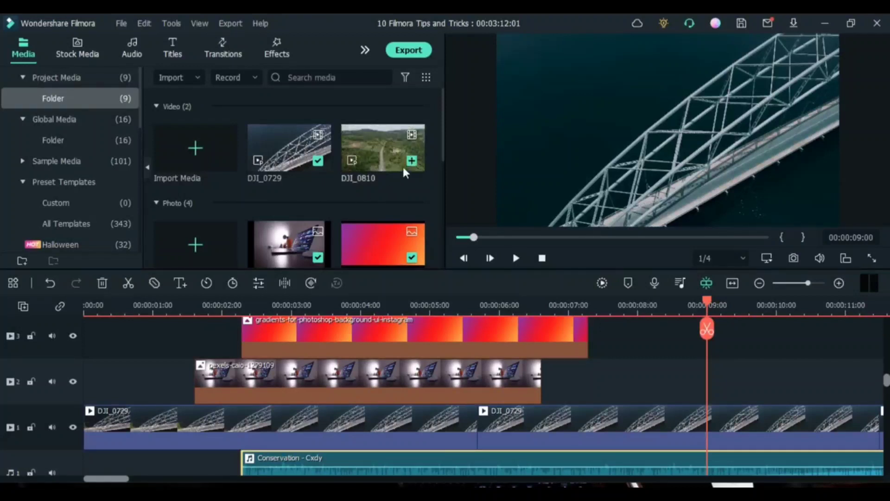
drag(444, 134, 440, 195)
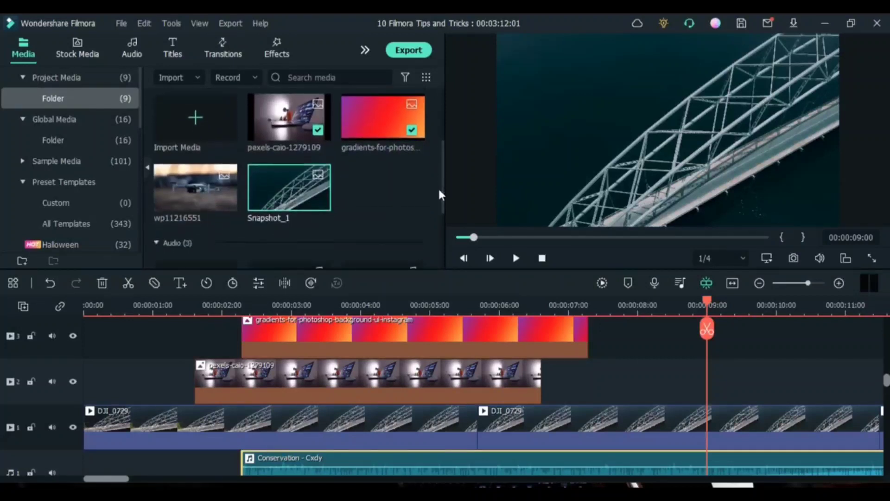
double_click(294, 197)
key(space)
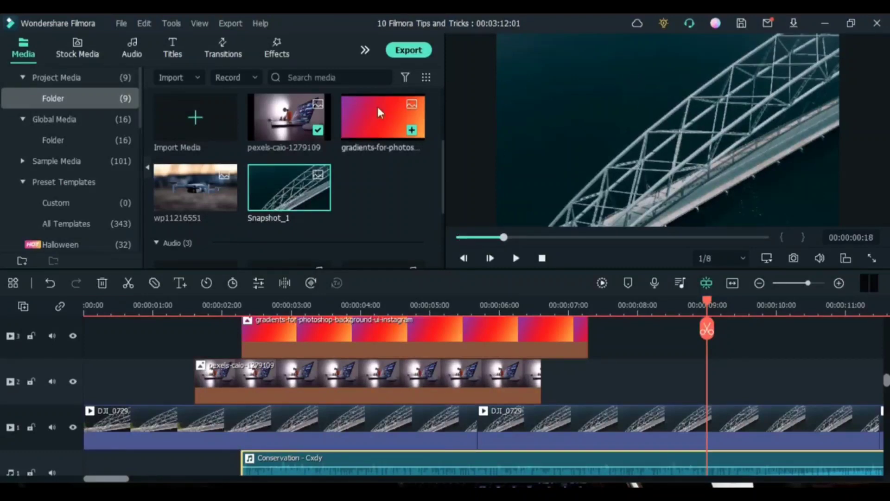
Place Snapshot_1 on video track 2 at 00:00:09:00 and move the playhead to about 00:00:07:14
drag(282, 204, 699, 392)
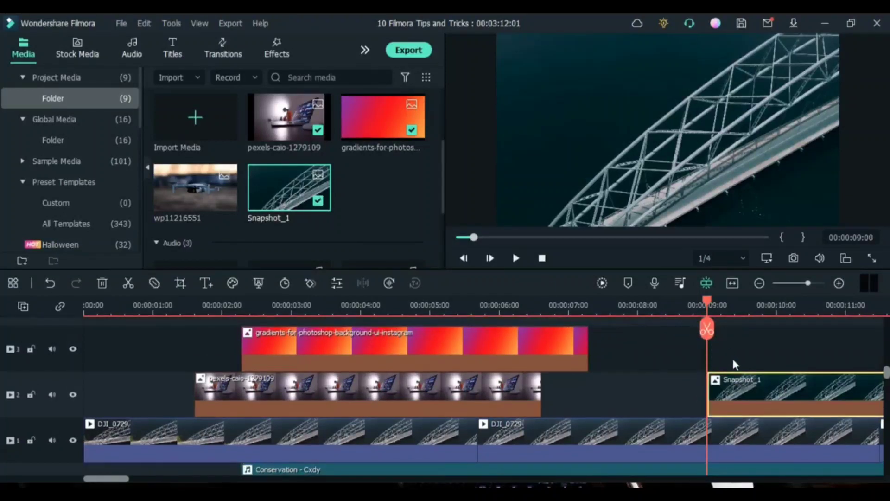
click(607, 311)
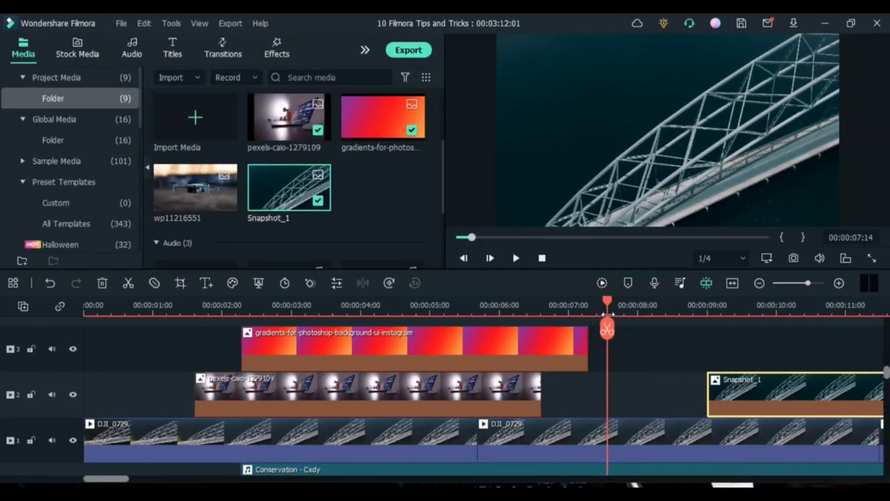